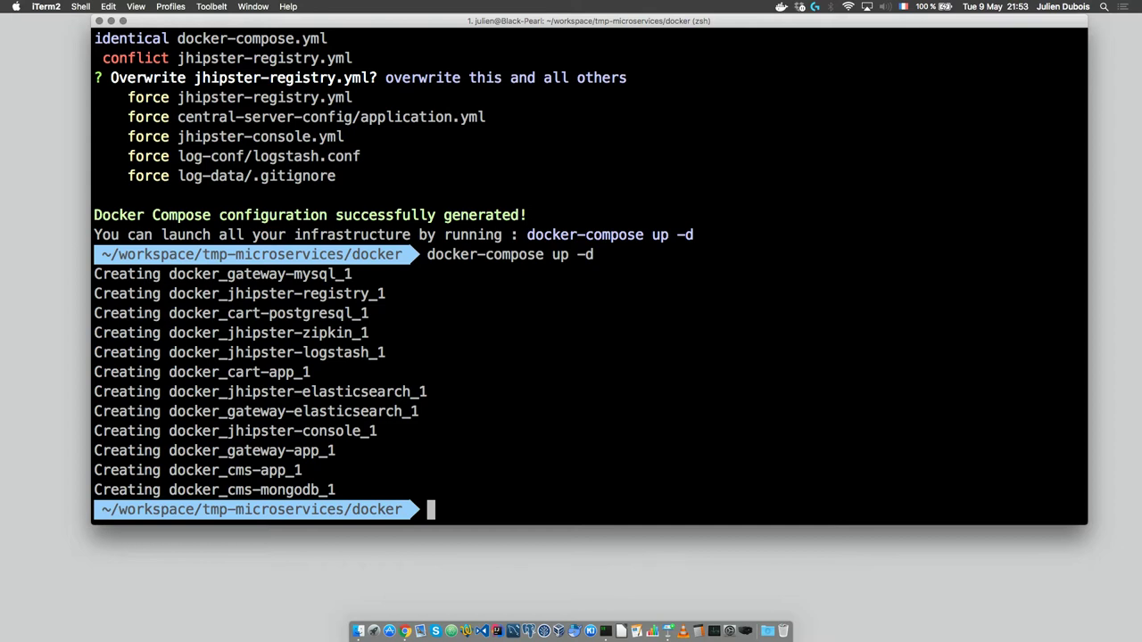
# - Open Kitematic to look over the list of running Docker containers, and close its window
pyautogui.click(591, 609)
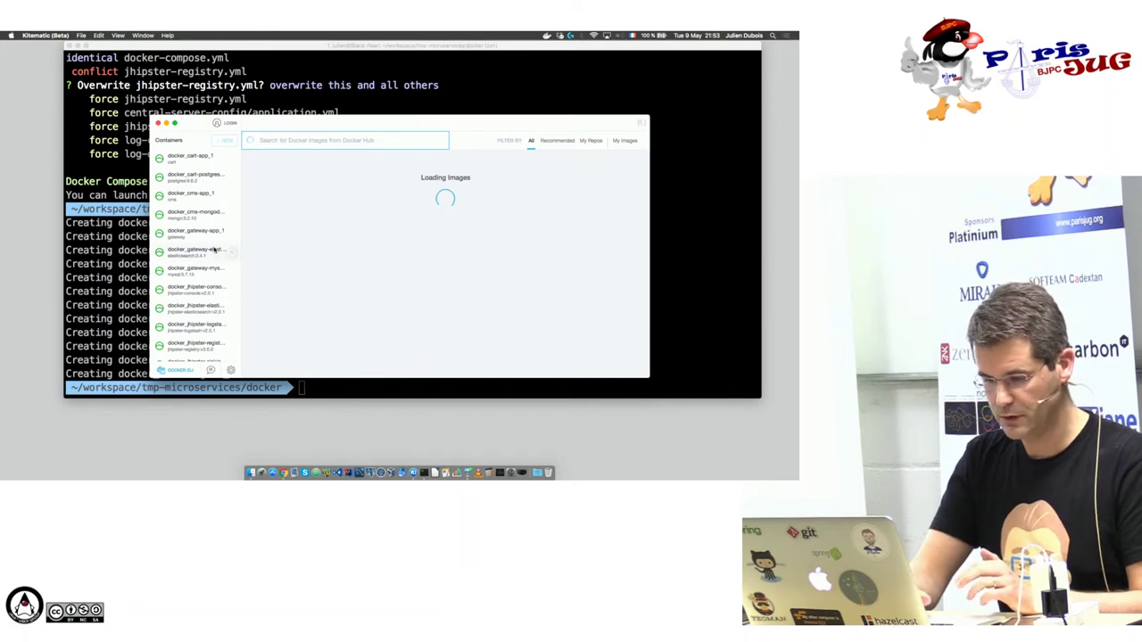
pyautogui.scroll(-1, 214, 250)
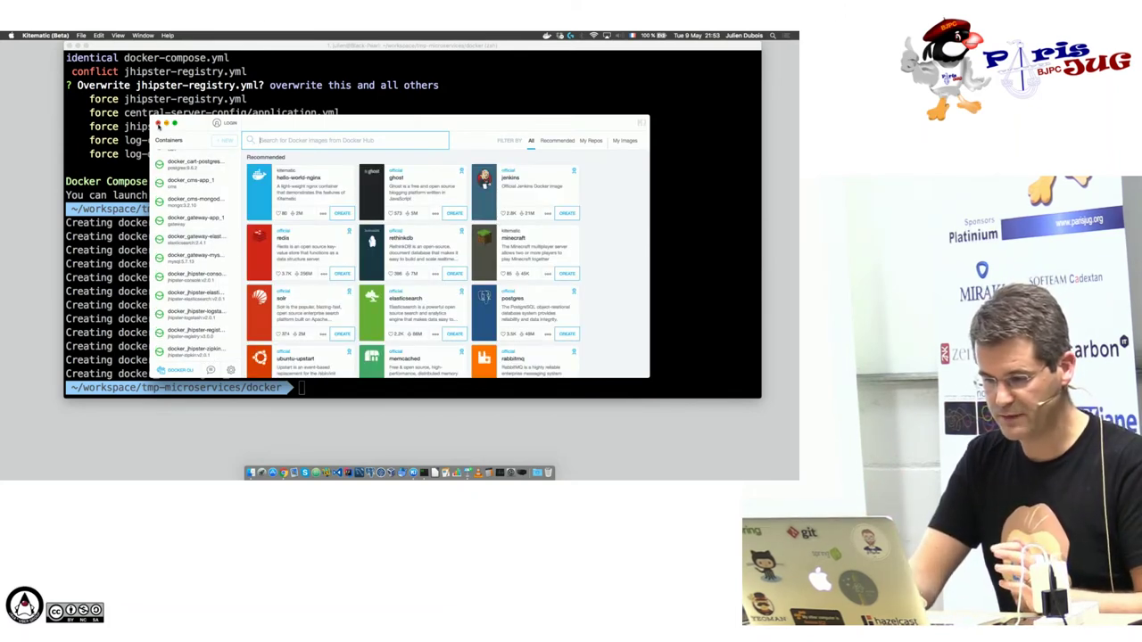
pyautogui.click(158, 123)
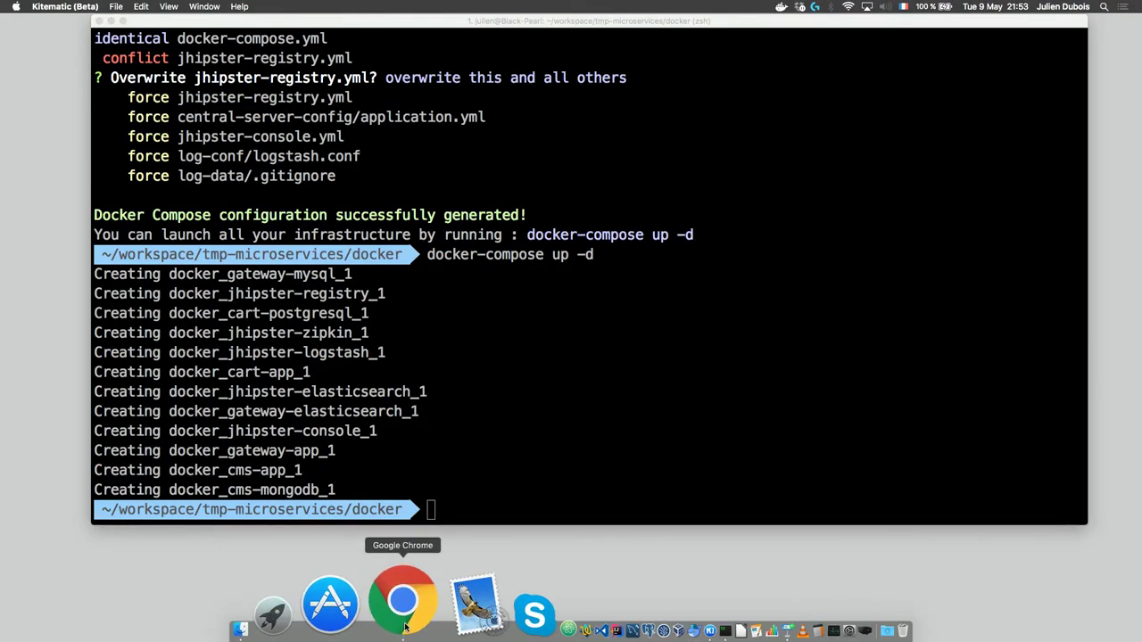
# - Switch to Chrome, open the bookmarked JHipster Registry and sign in as admin with Remember me enabled
pyautogui.click(280, 464)
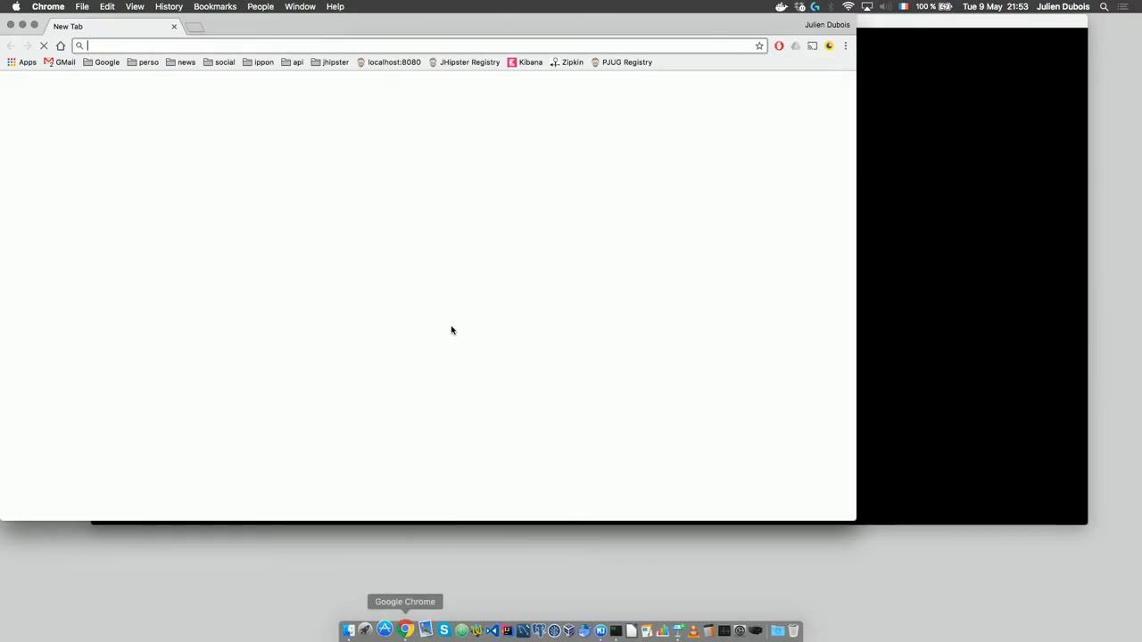
pyautogui.click(462, 63)
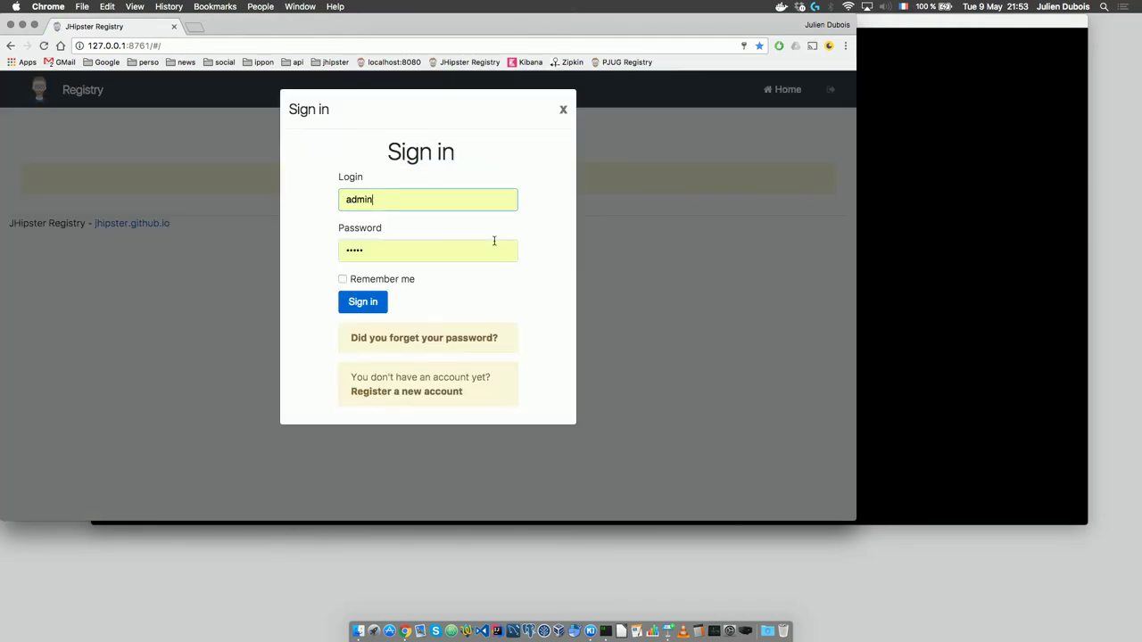
pyautogui.click(384, 282)
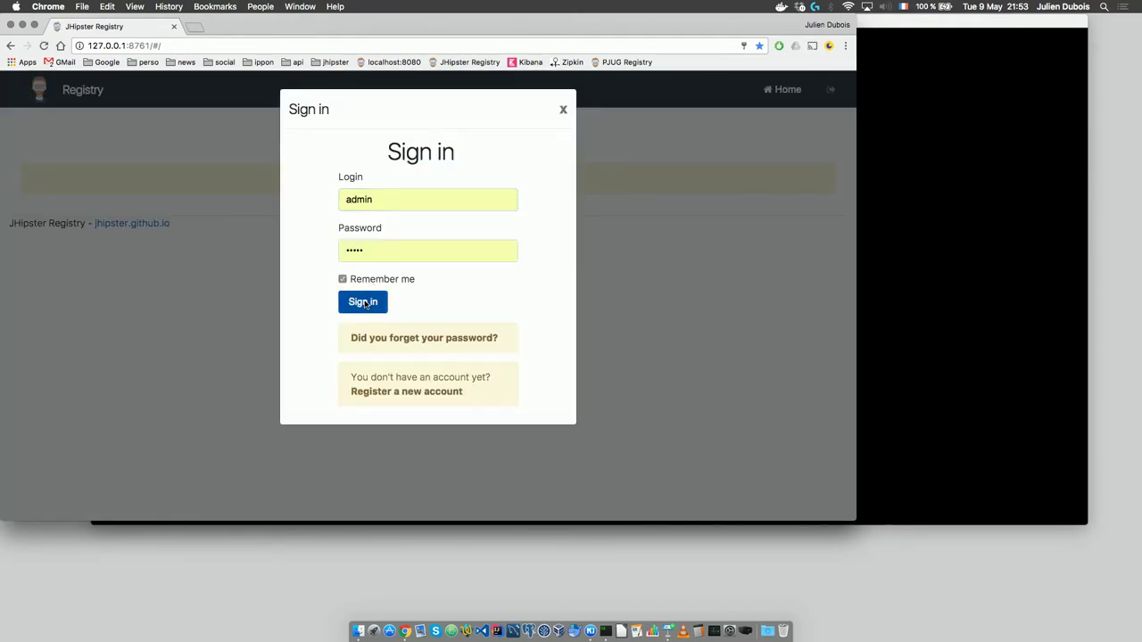
pyautogui.click(361, 303)
# - Show the Eureka application instances in the registry and set their refresh time to 10 seconds
pyautogui.click(556, 89)
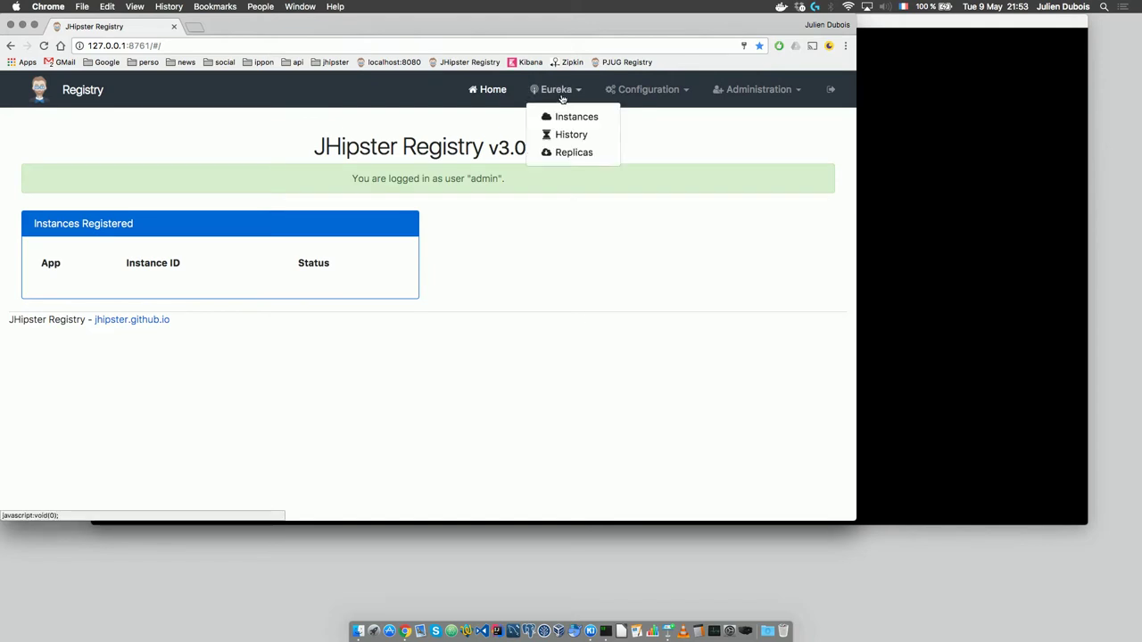
pyautogui.click(558, 116)
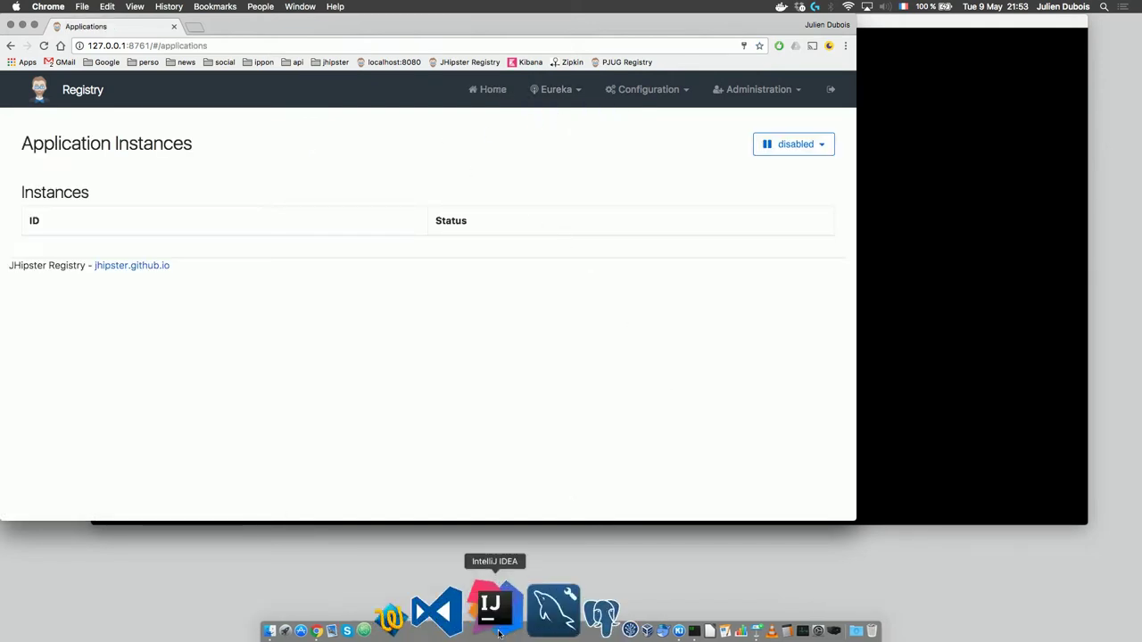
pyautogui.click(586, 614)
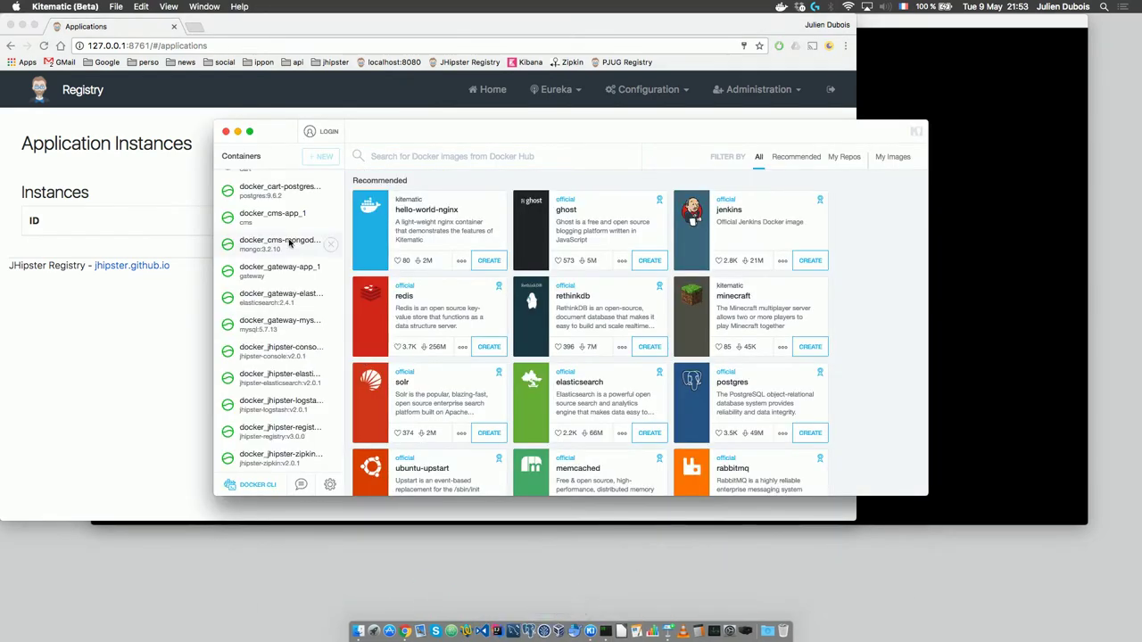
pyautogui.click(153, 321)
pyautogui.click(772, 150)
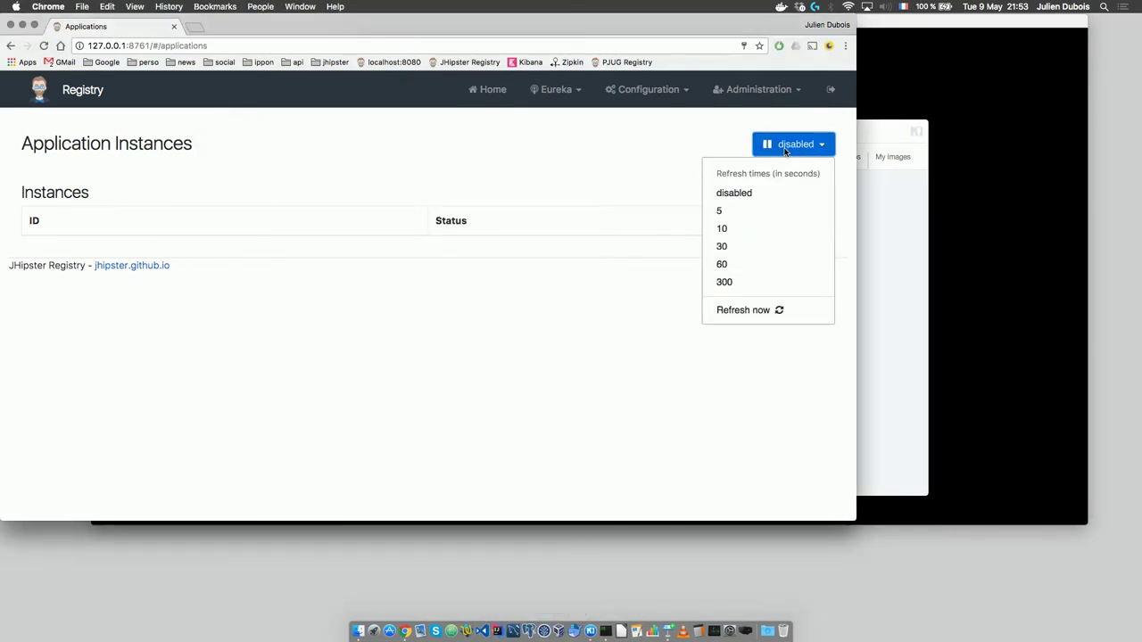
pyautogui.click(733, 230)
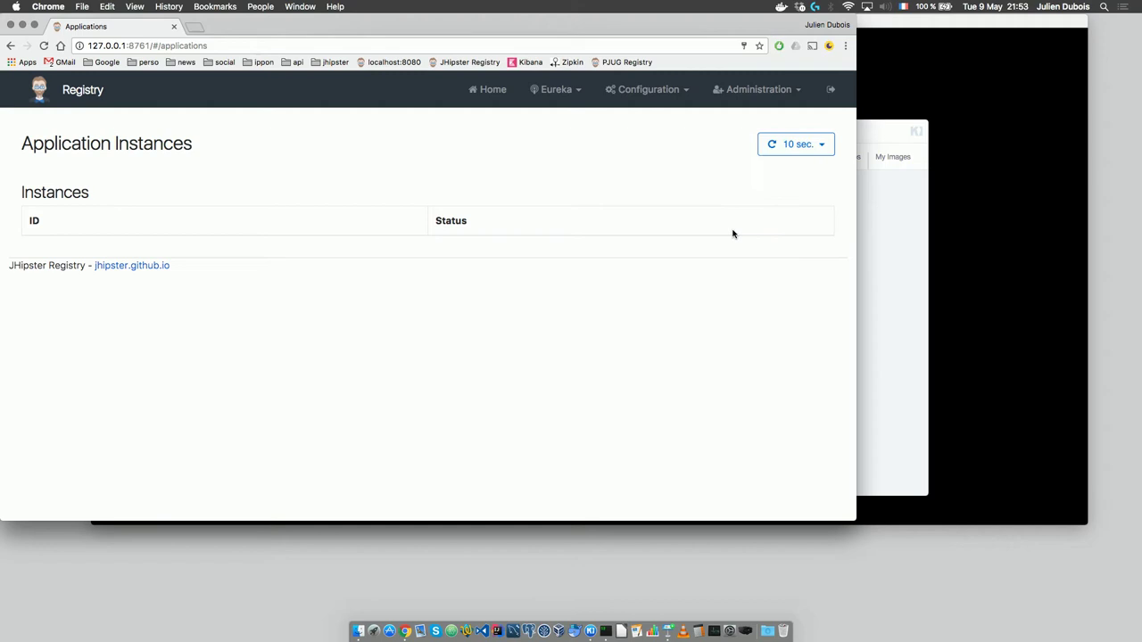
# - Switch to Kitematic and read through the container logs of docker_cms-app_1
pyautogui.click(897, 243)
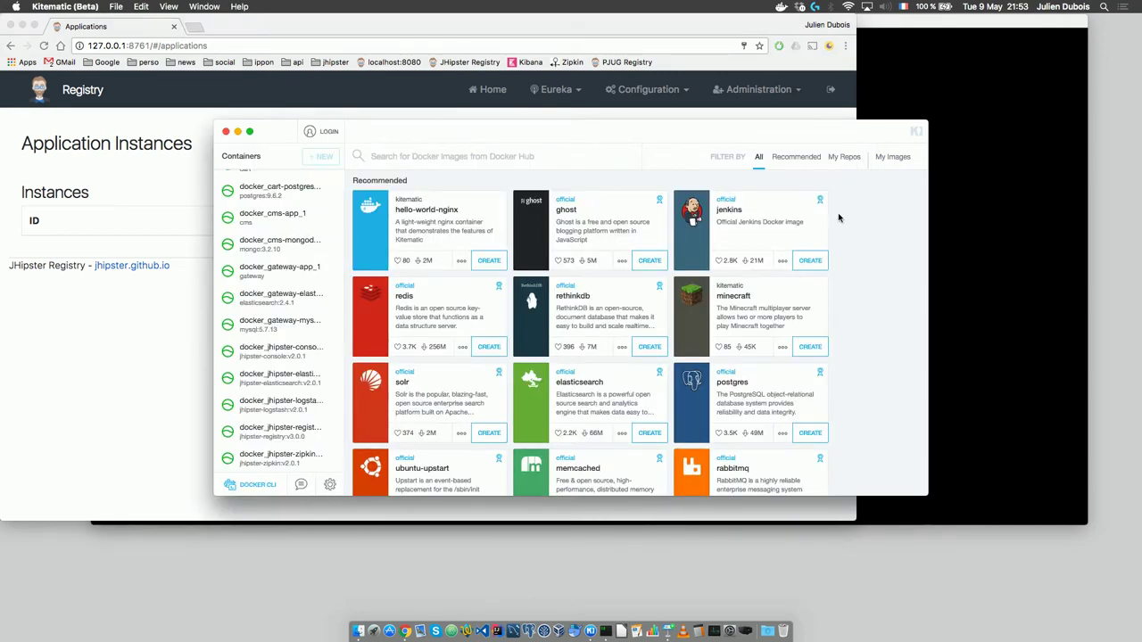
pyautogui.click(270, 215)
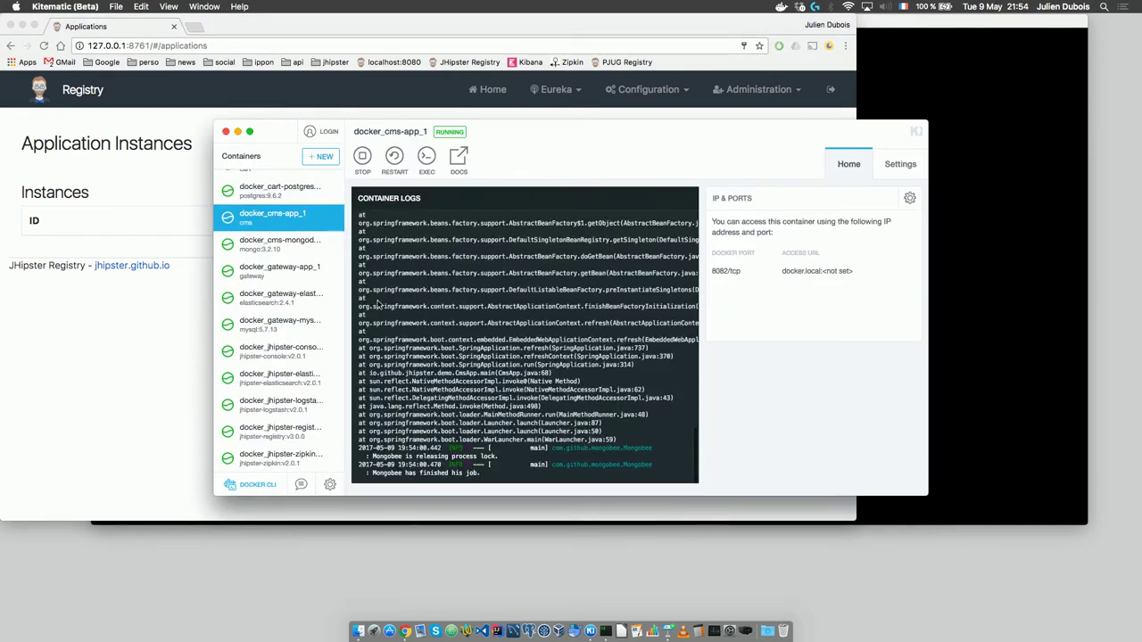
pyautogui.scroll(5, 446, 347)
pyautogui.scroll(3, 446, 347)
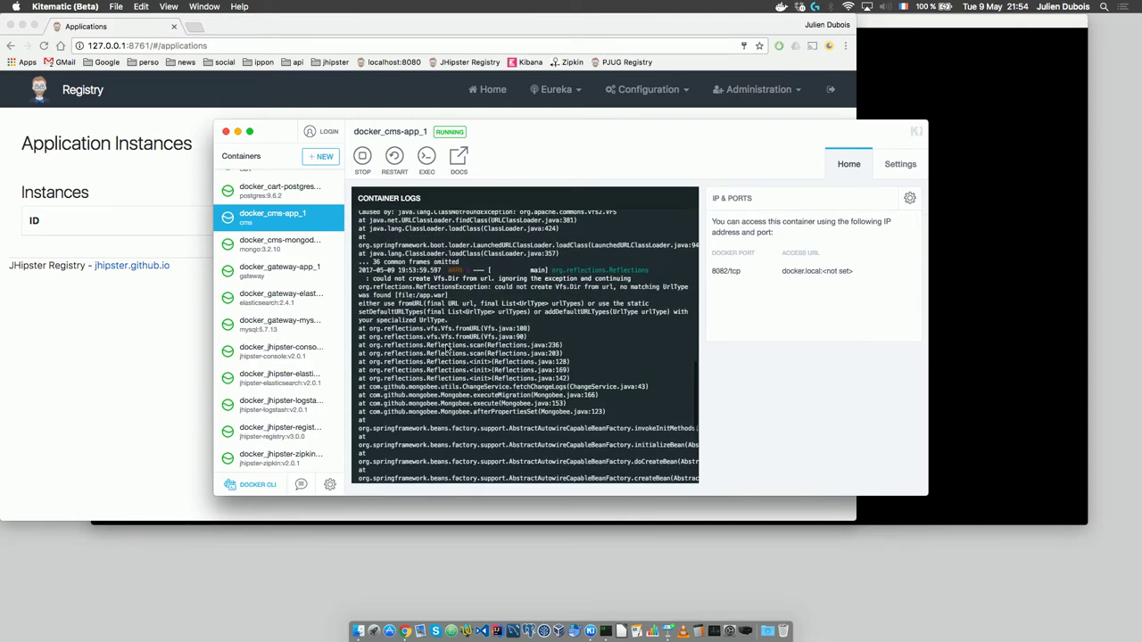
pyautogui.scroll(-5, 446, 347)
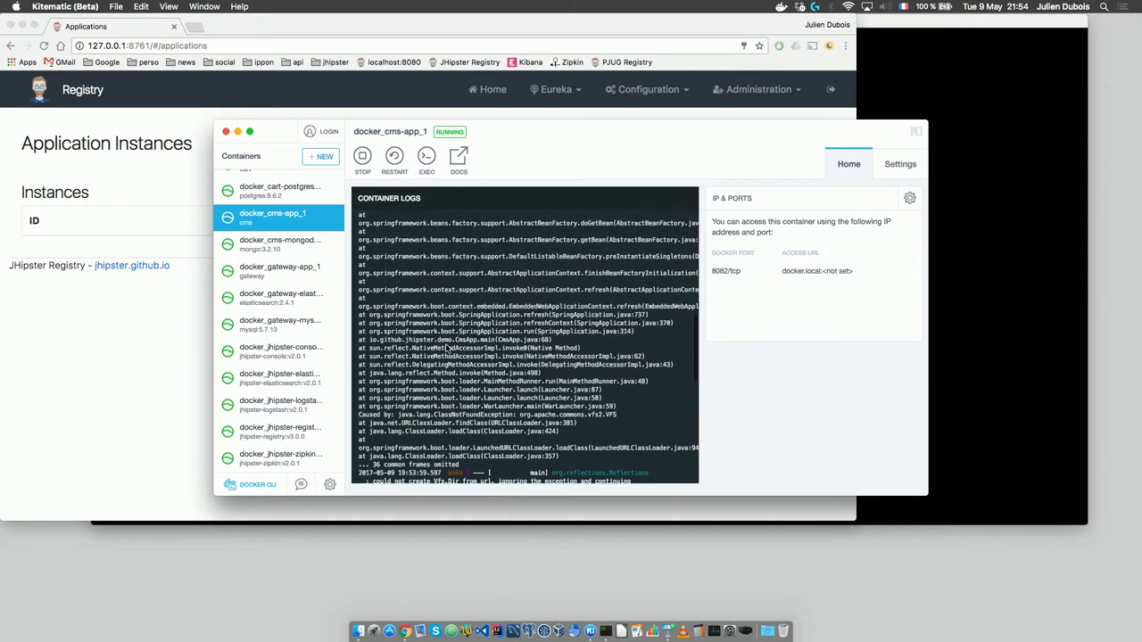
pyautogui.scroll(-10, 447, 347)
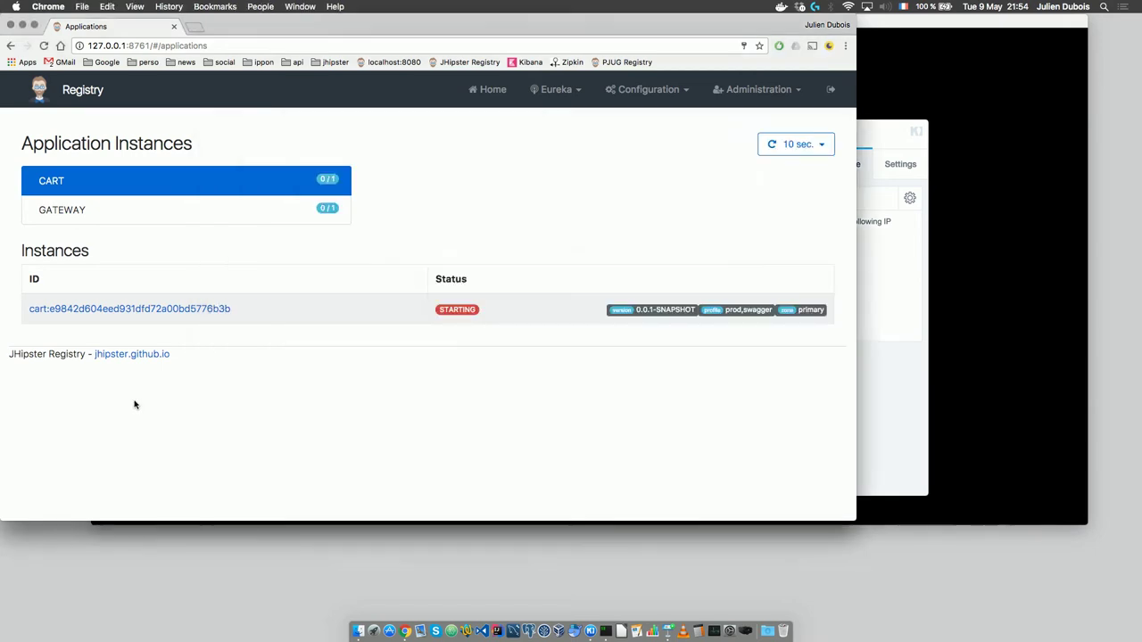
# - Compare the registry's application instances with the docker_cms-app_1 startup log in Kitematic, ending on the registry page
pyautogui.click(134, 402)
pyautogui.click(876, 409)
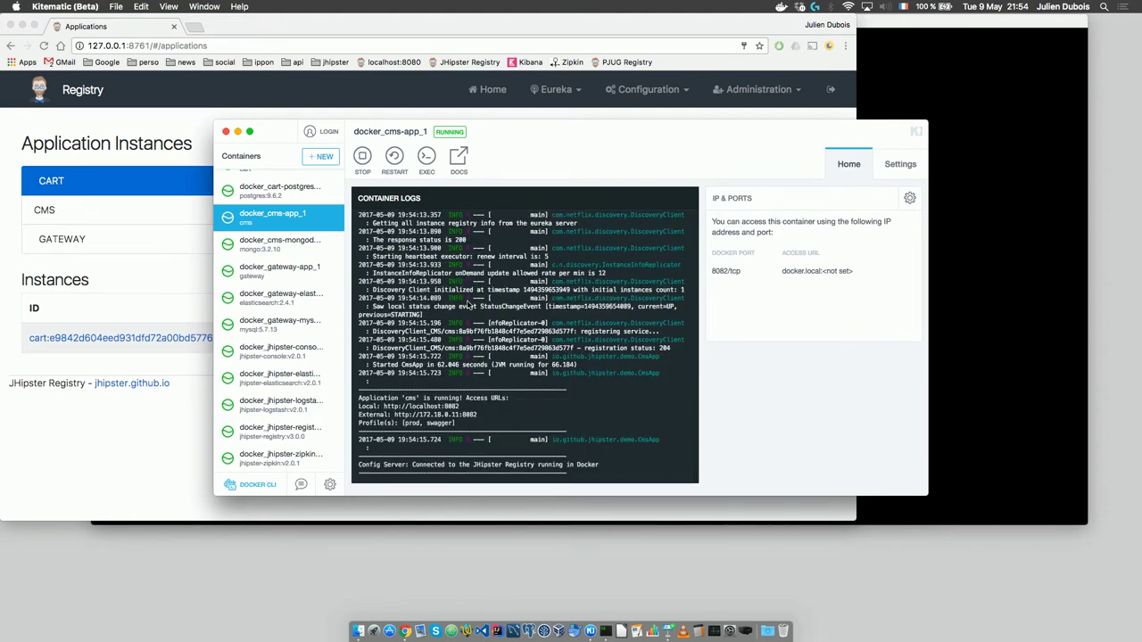
pyautogui.click(138, 416)
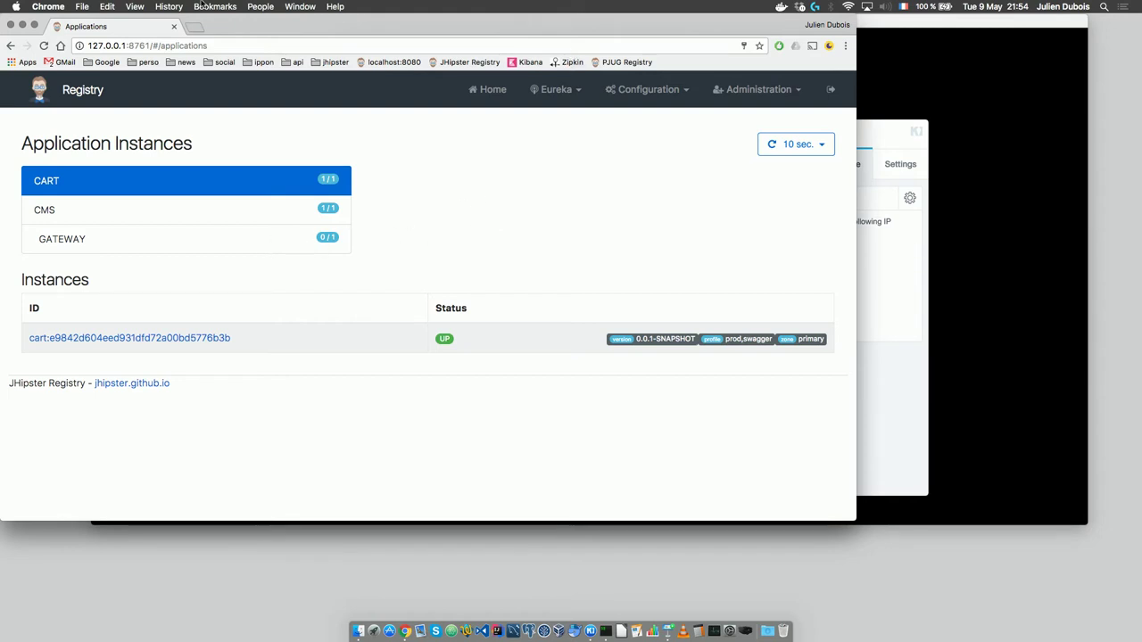
# - Open Kibana in a new browser tab and display the microservices-dashboard
pyautogui.click(193, 28)
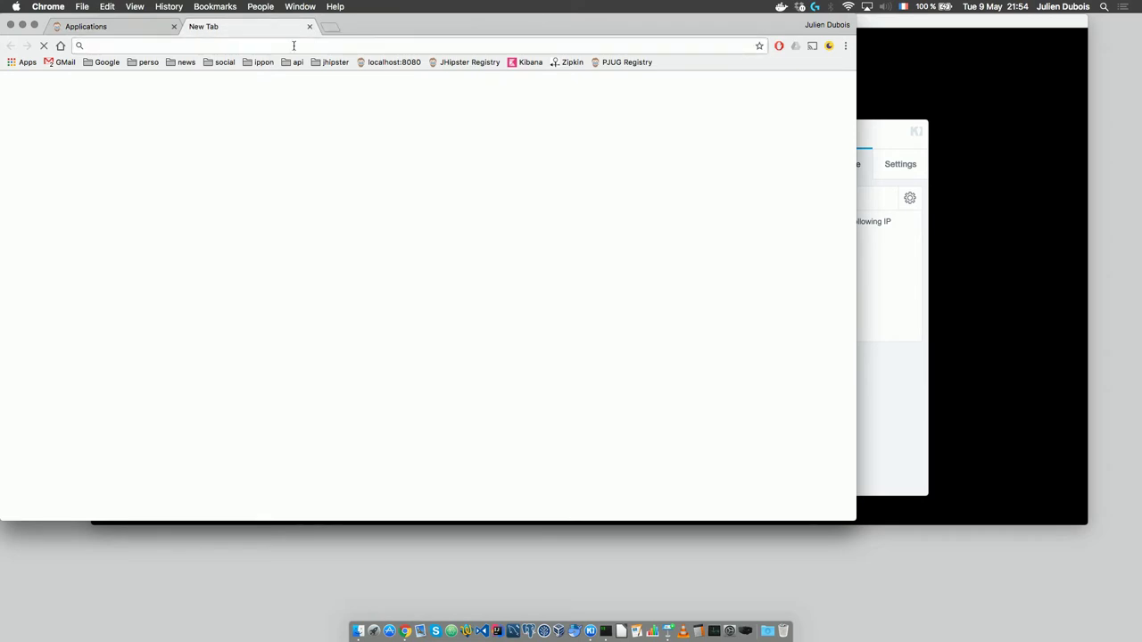
pyautogui.click(526, 63)
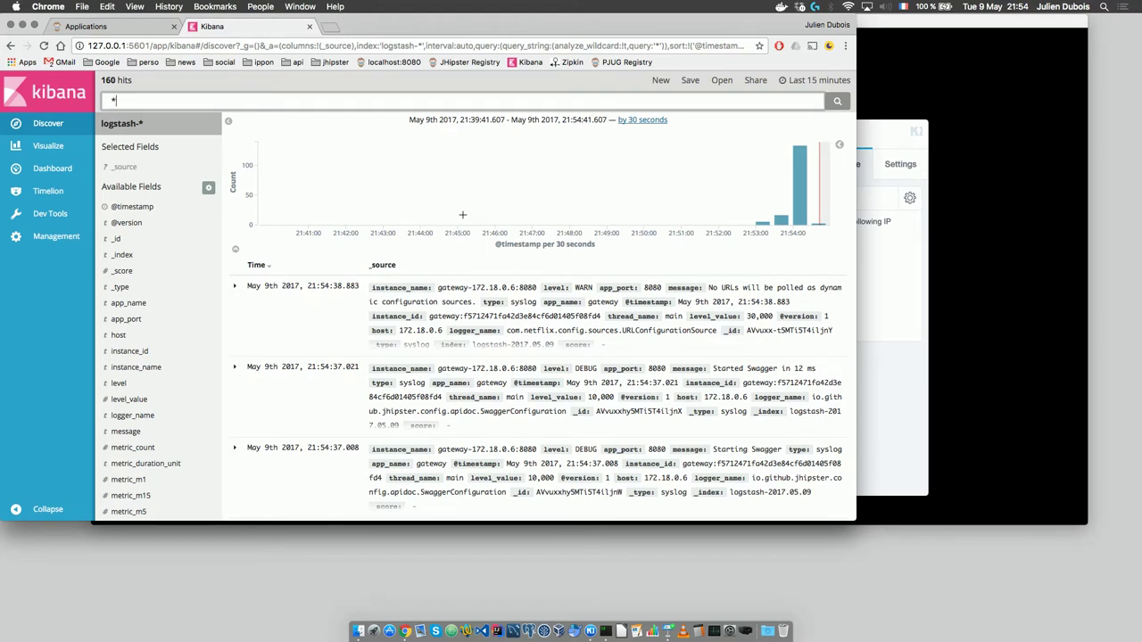
pyautogui.click(52, 168)
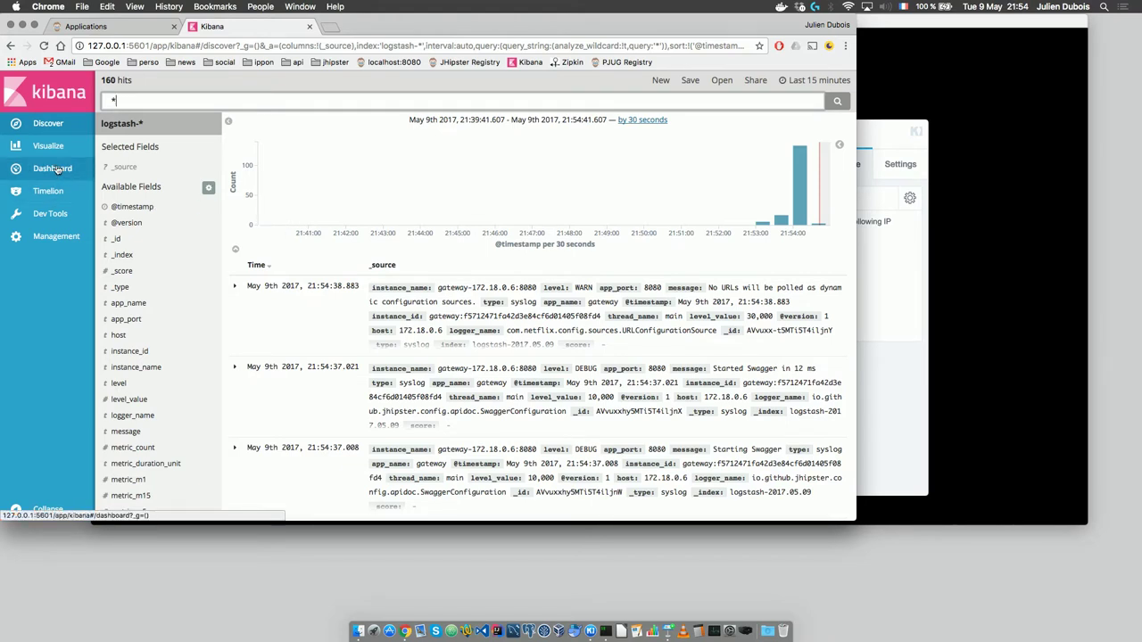
pyautogui.click(680, 80)
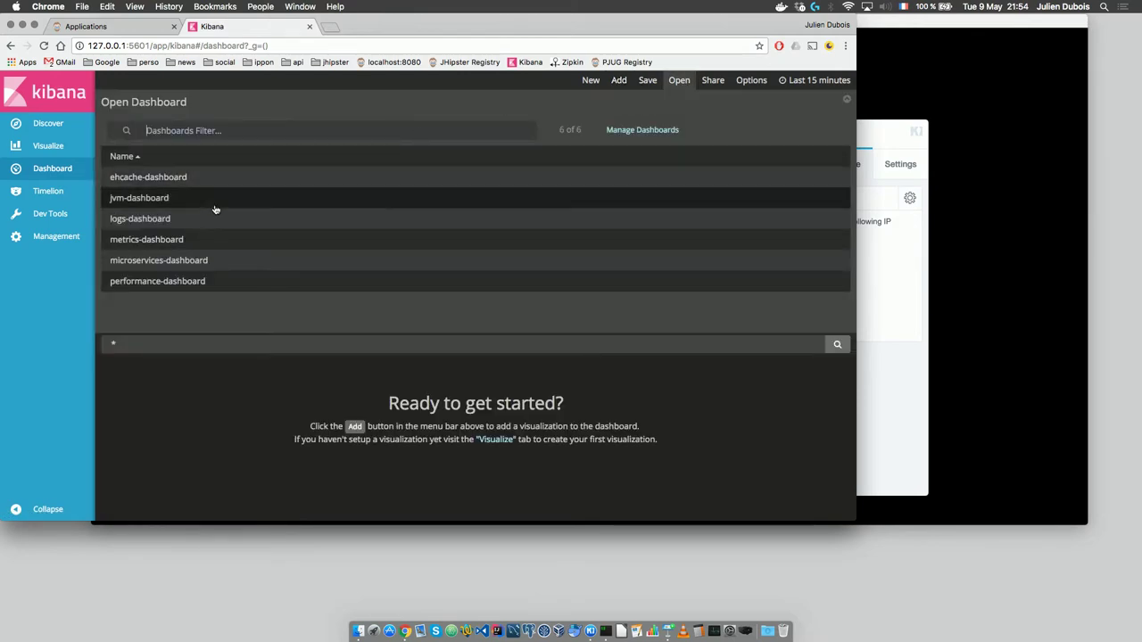
pyautogui.click(139, 260)
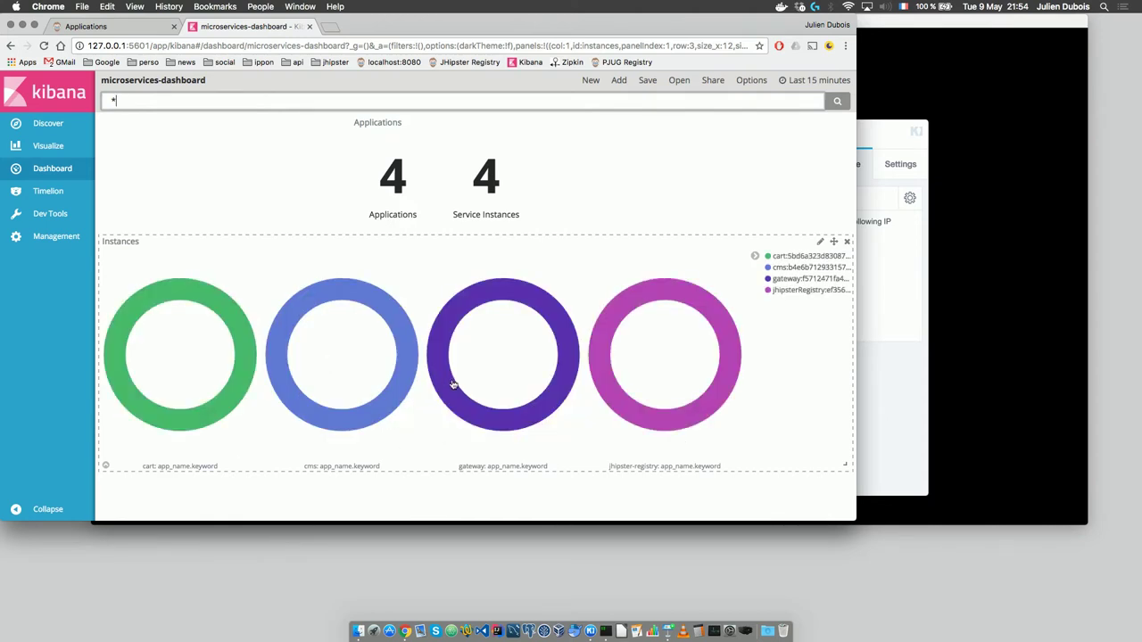
pyautogui.moveTo(613, 393)
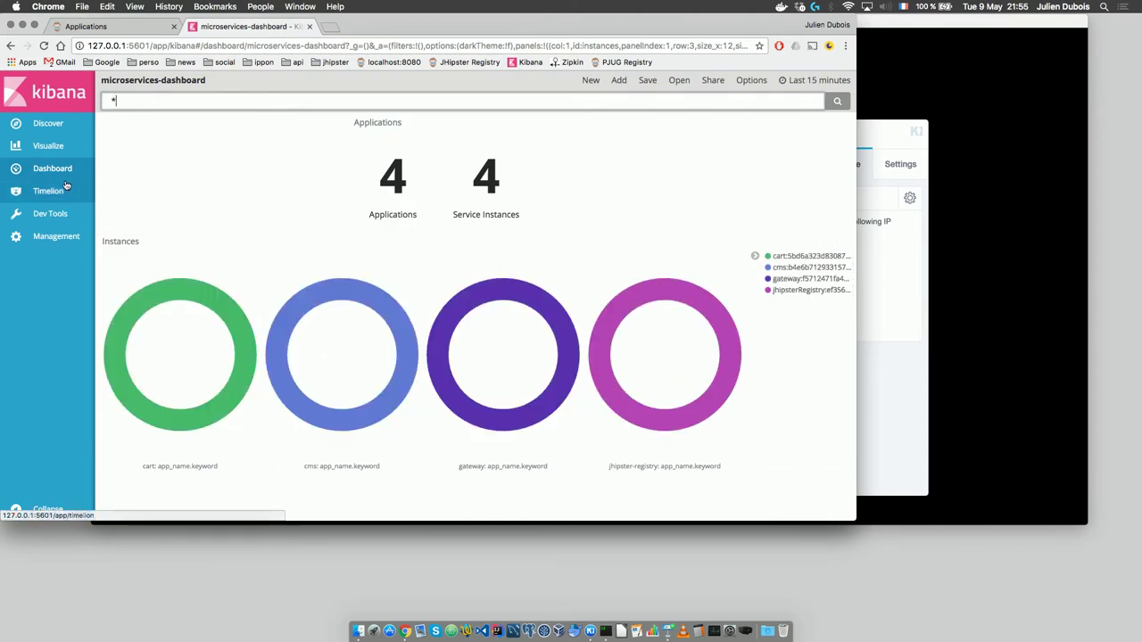
# - Display Kibana's performance-dashboard, and open Zipkin in another new browser tab
pyautogui.click(678, 80)
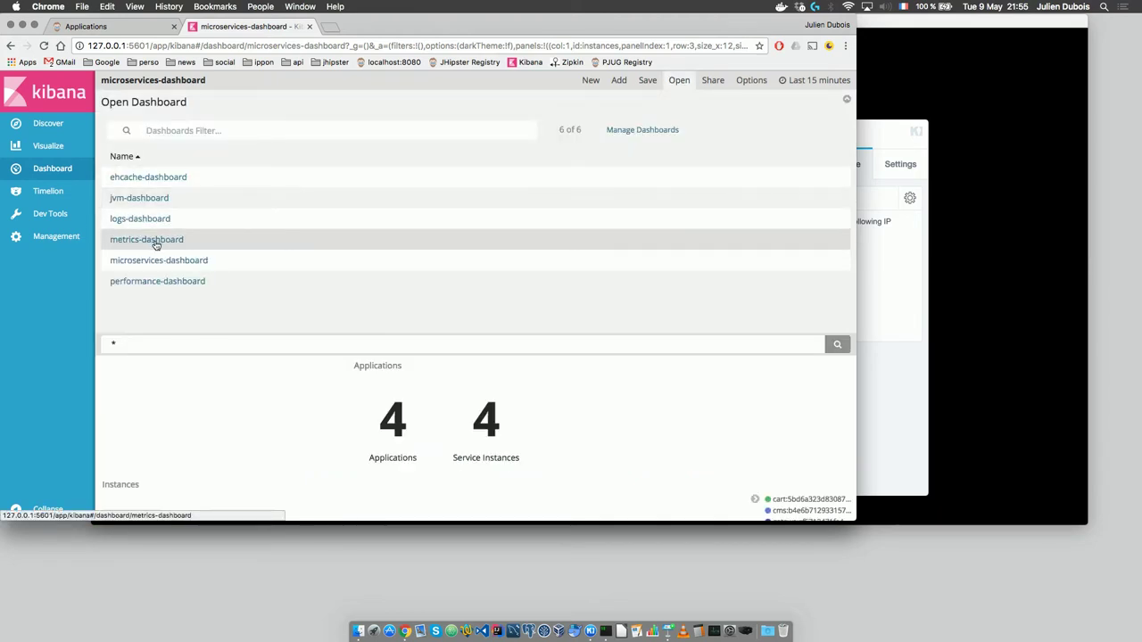
pyautogui.click(150, 282)
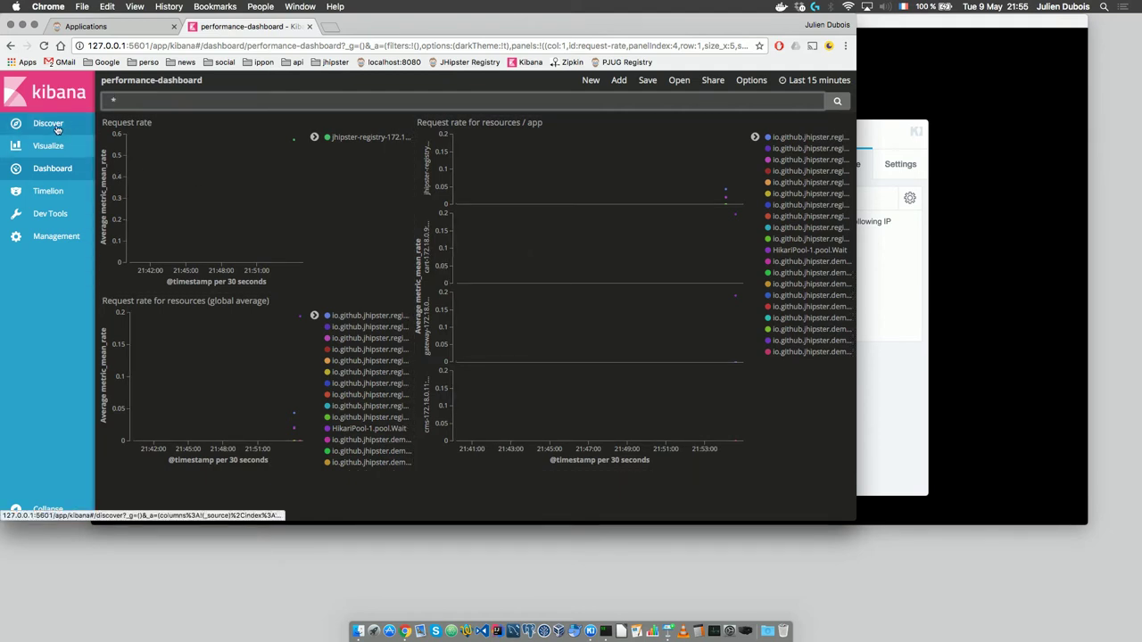
pyautogui.click(327, 30)
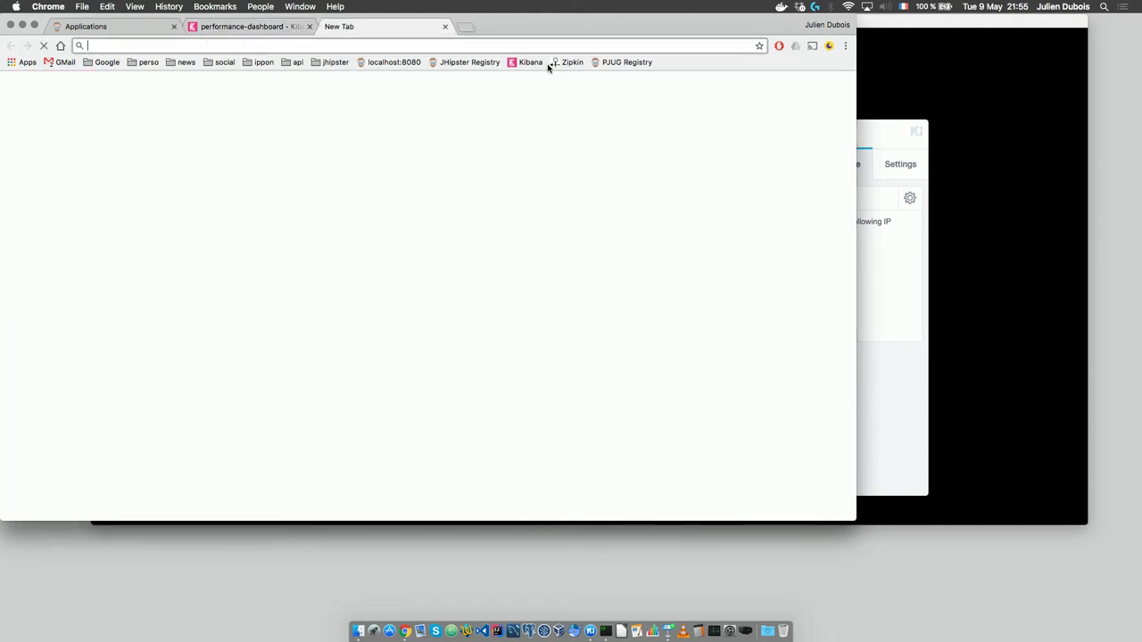
pyautogui.click(562, 62)
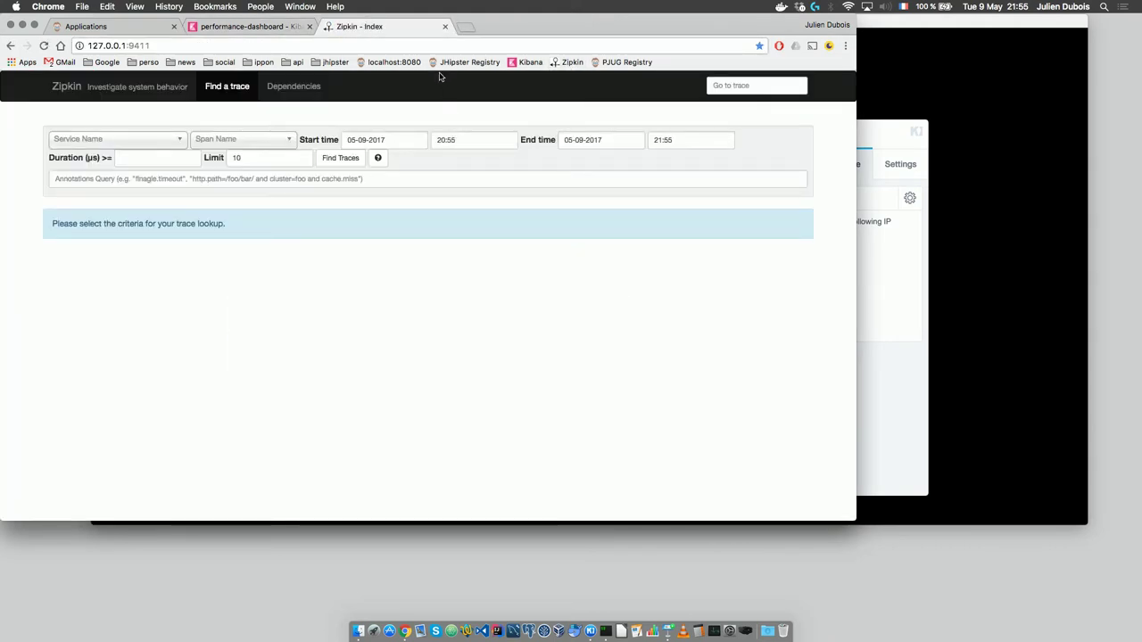
# - Return to the JHipster Registry and review its Spring Cloud configuration down to the configuration source information
pyautogui.click(106, 27)
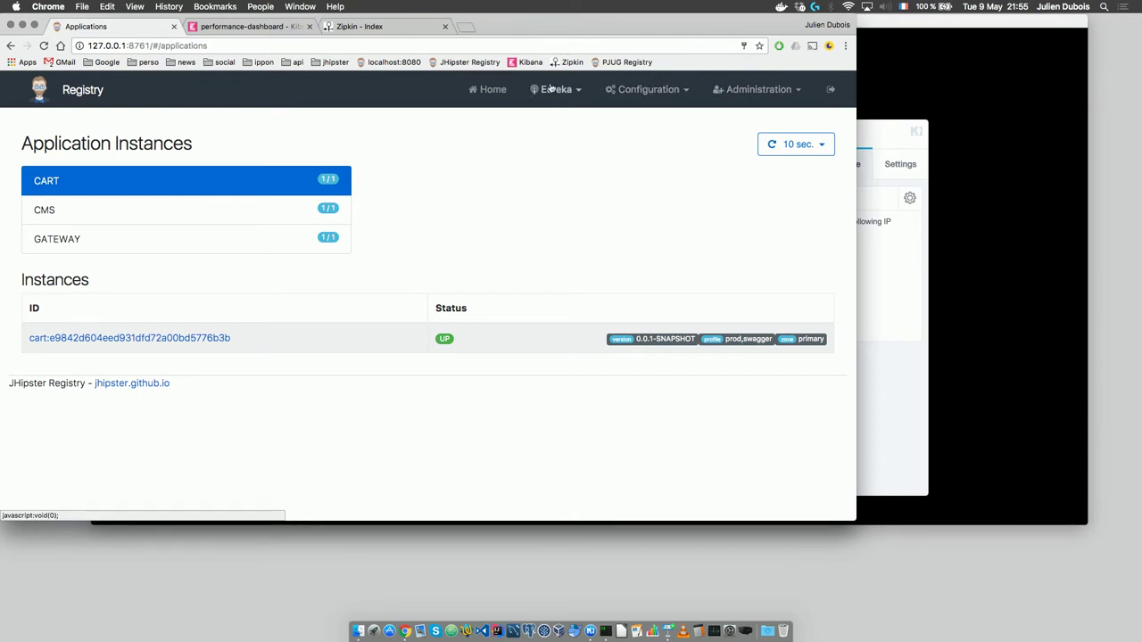
pyautogui.click(551, 88)
pyautogui.click(633, 89)
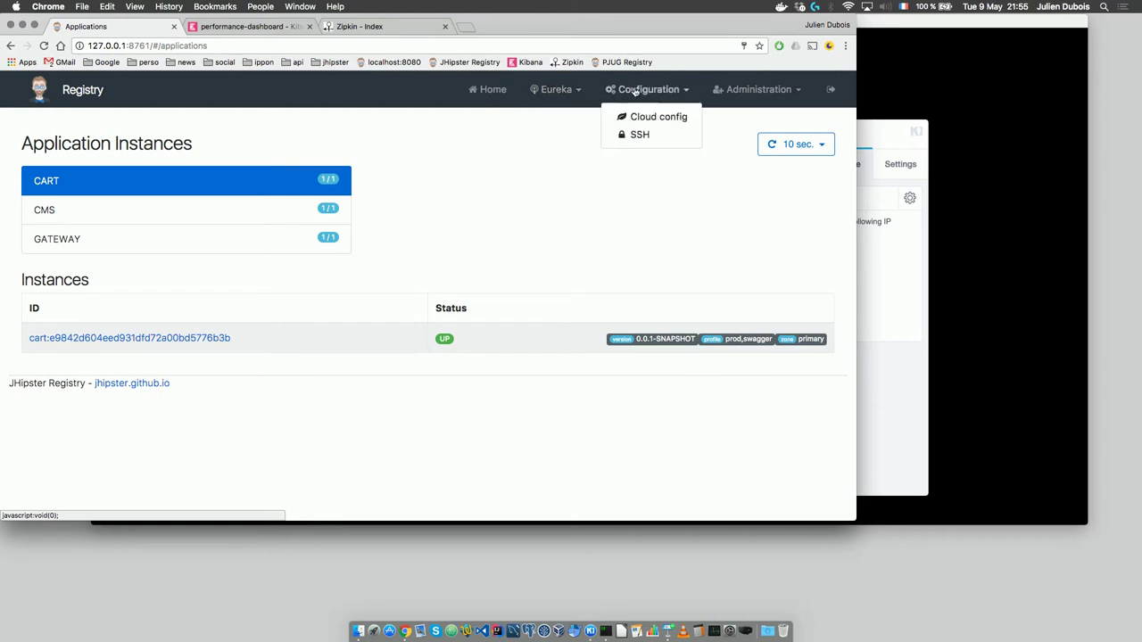
pyautogui.click(635, 119)
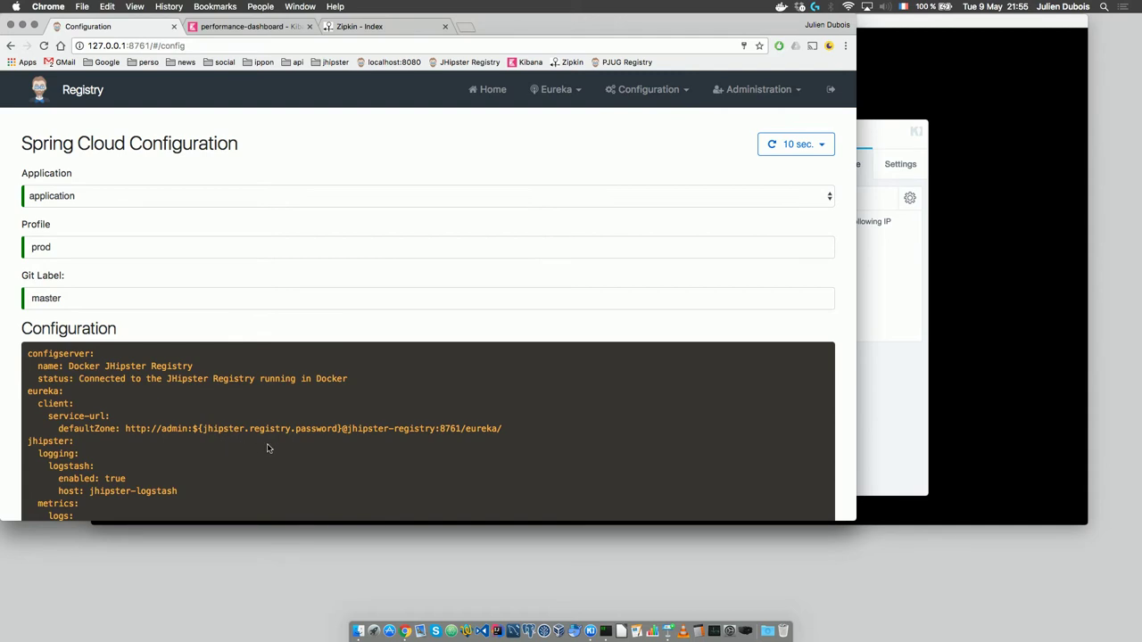
pyautogui.scroll(-5, 268, 449)
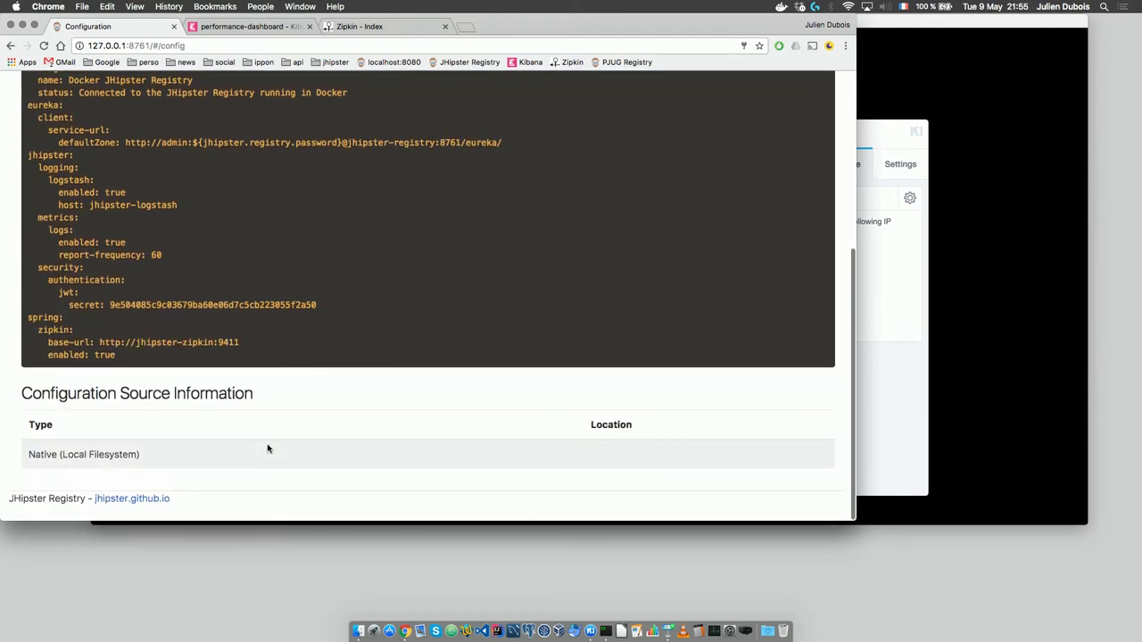
pyautogui.scroll(6, 268, 449)
# - Display the registry's application metrics for the CART instance and review them down to the DataSource statistics
pyautogui.click(726, 91)
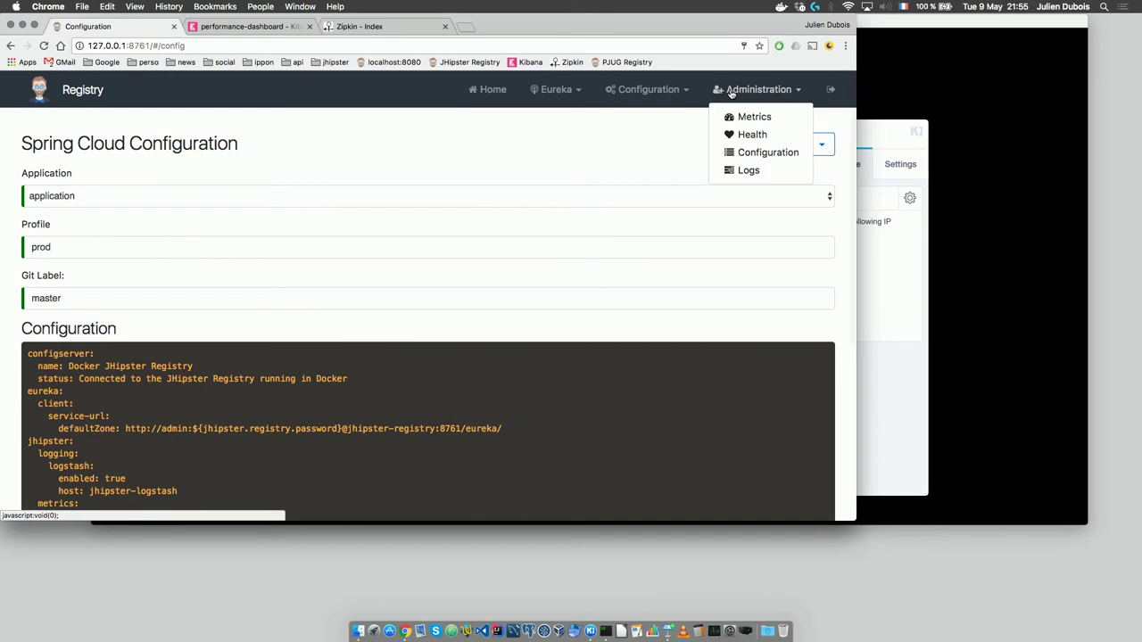
pyautogui.click(754, 117)
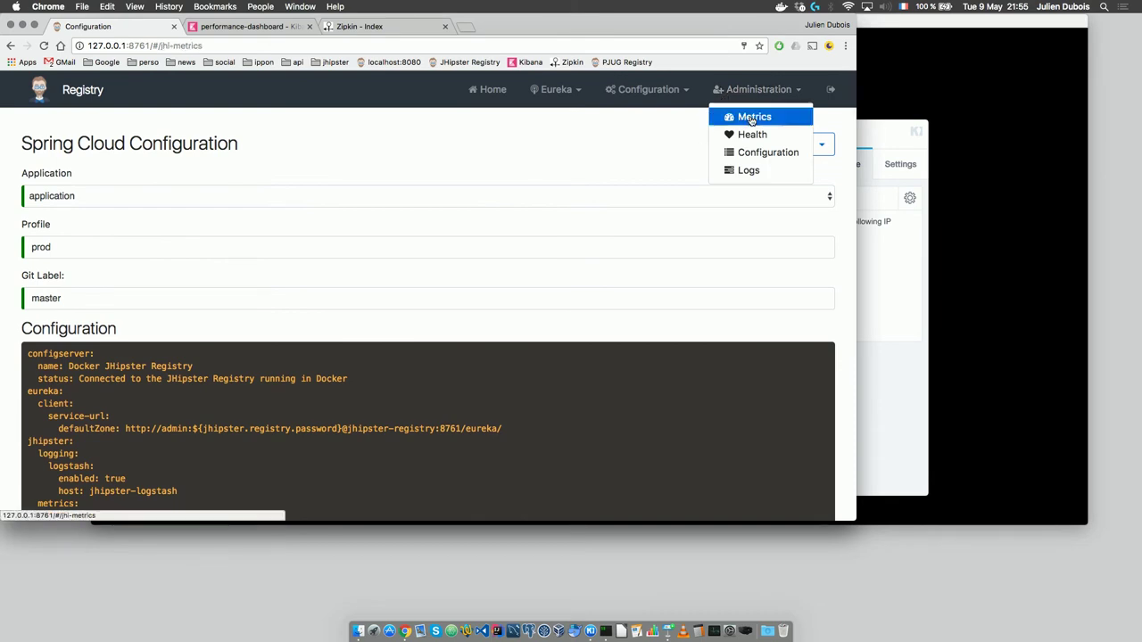
pyautogui.click(130, 178)
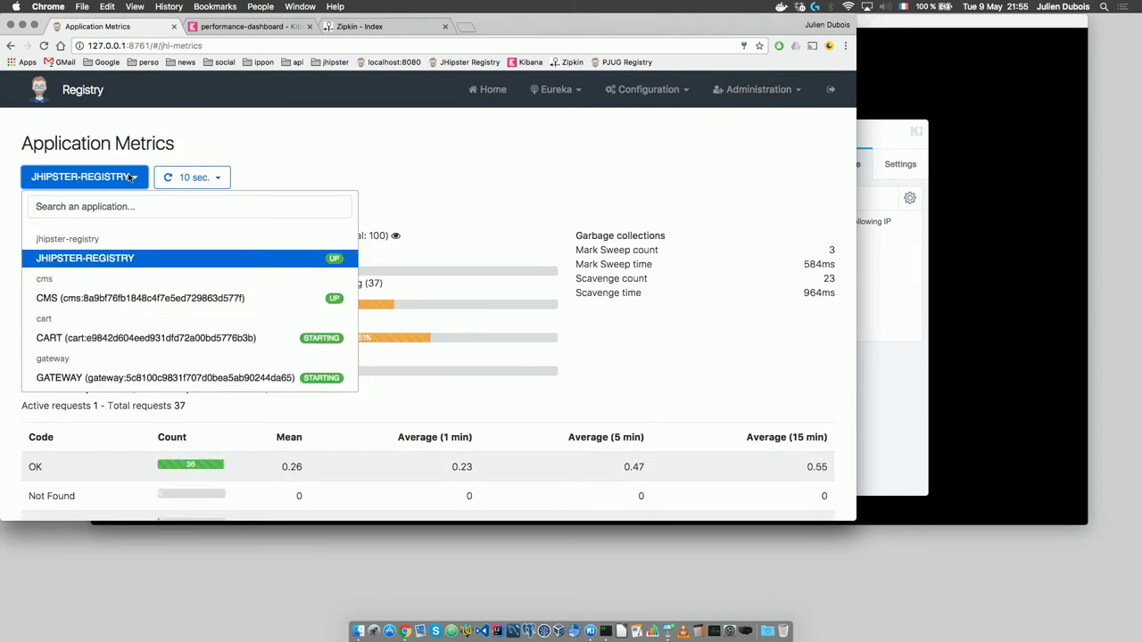
pyautogui.click(95, 338)
pyautogui.scroll(-10, 278, 343)
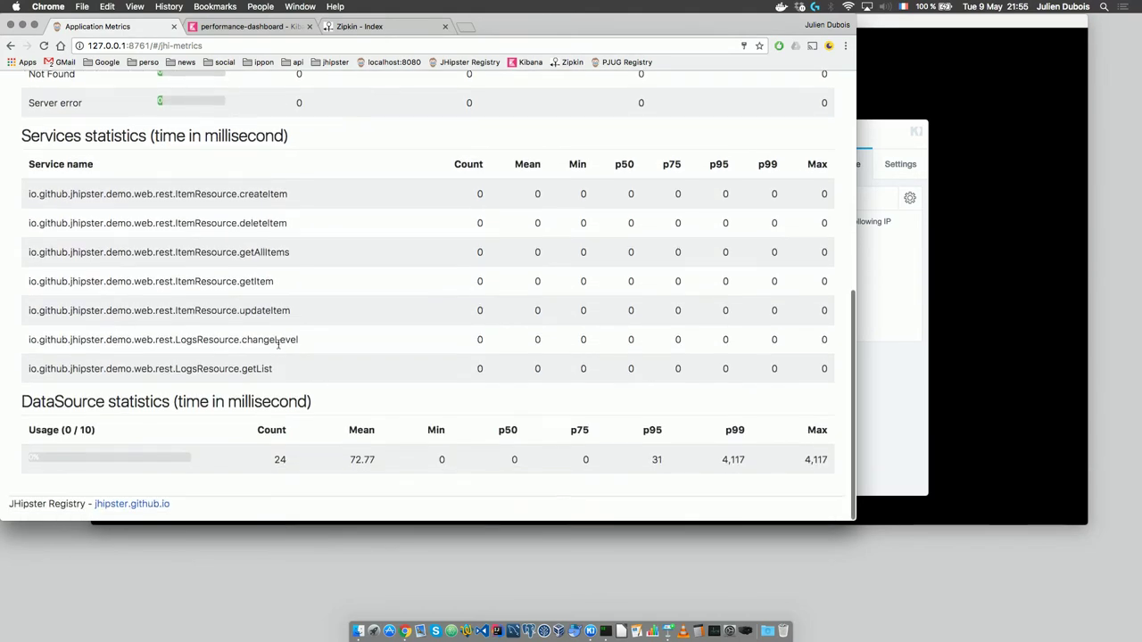
pyautogui.scroll(10, 279, 343)
# - View the CART instance's health checks and its Spring configuration in the registry administration
pyautogui.click(735, 92)
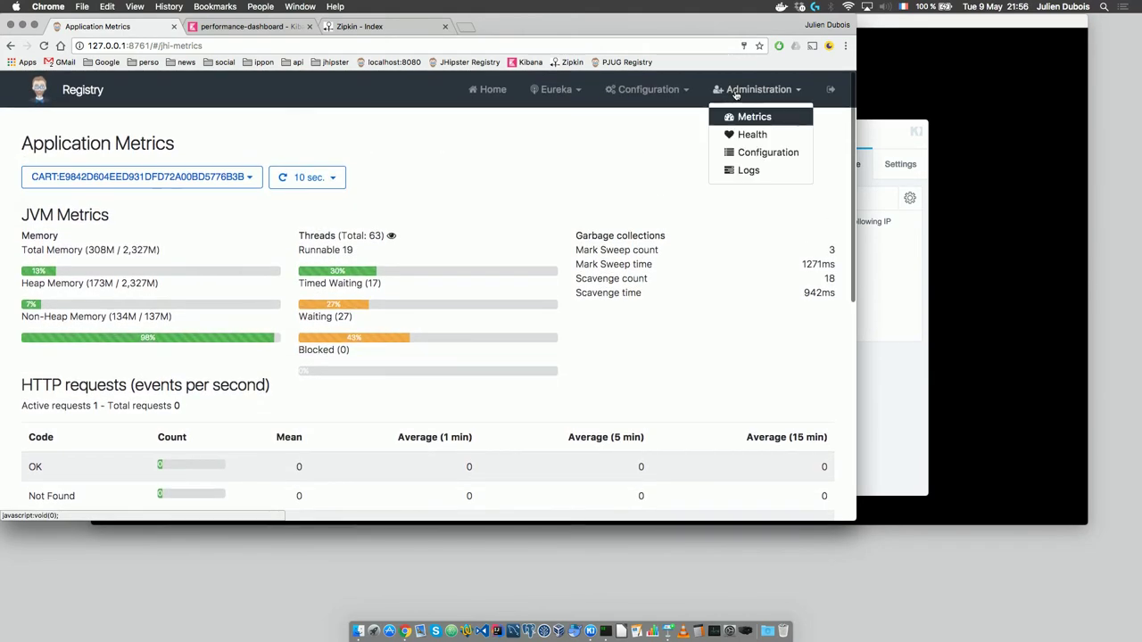
pyautogui.click(752, 135)
pyautogui.click(750, 98)
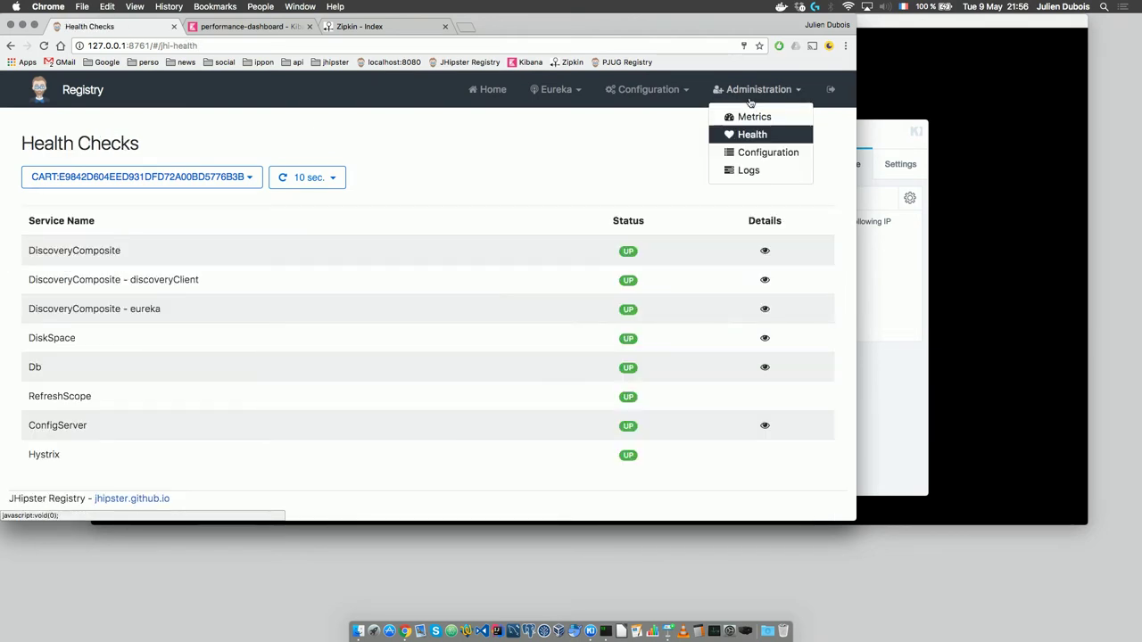
pyautogui.click(750, 153)
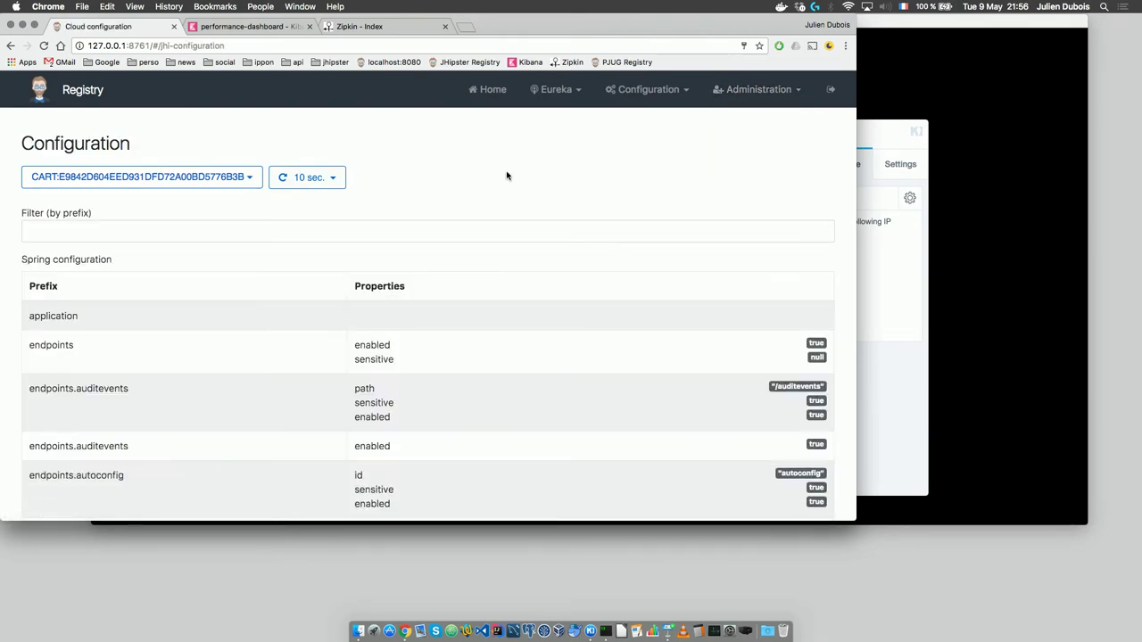
# - Display the CART instance's loggers and set the com.hazelcast logger level to WARN
pyautogui.click(754, 90)
pyautogui.click(744, 174)
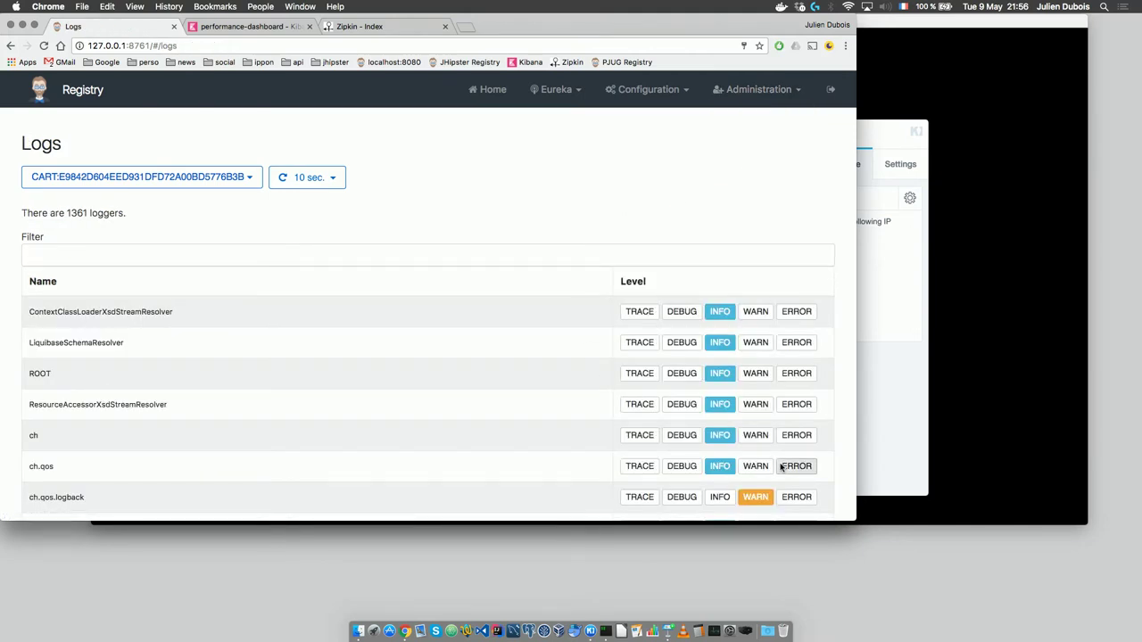
pyautogui.scroll(-3, 785, 464)
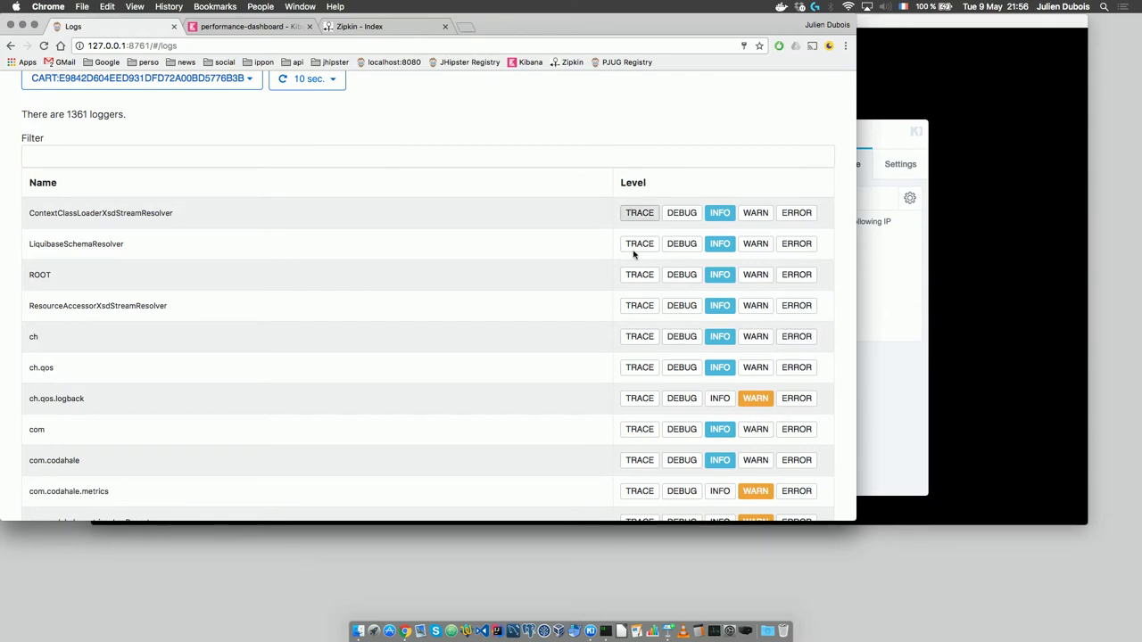
pyautogui.scroll(-10, 635, 308)
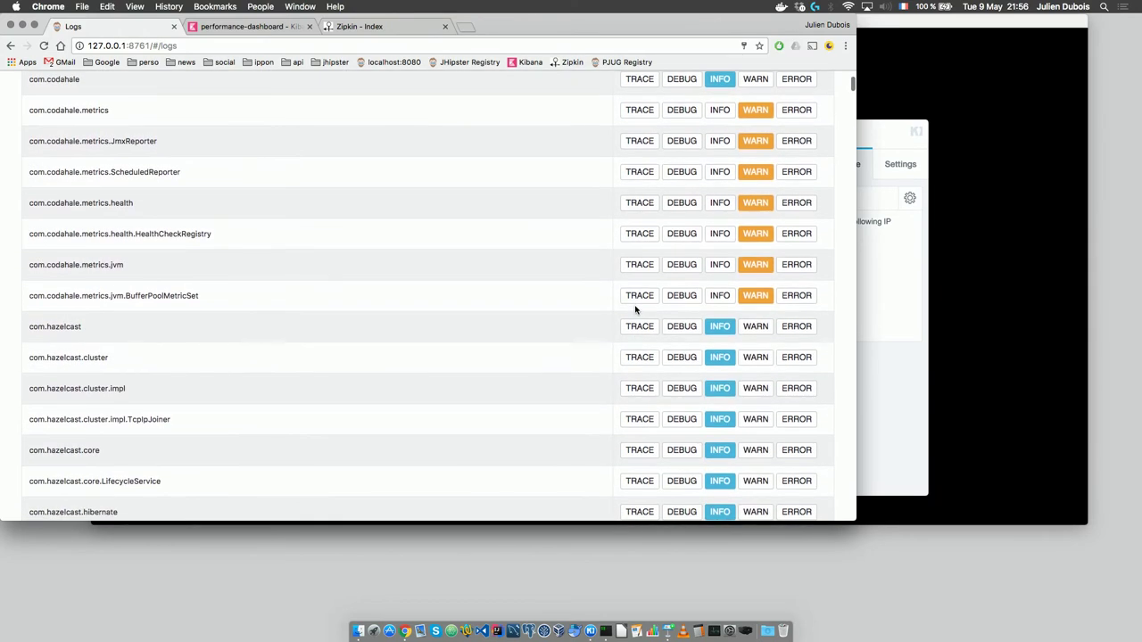
pyautogui.click(755, 326)
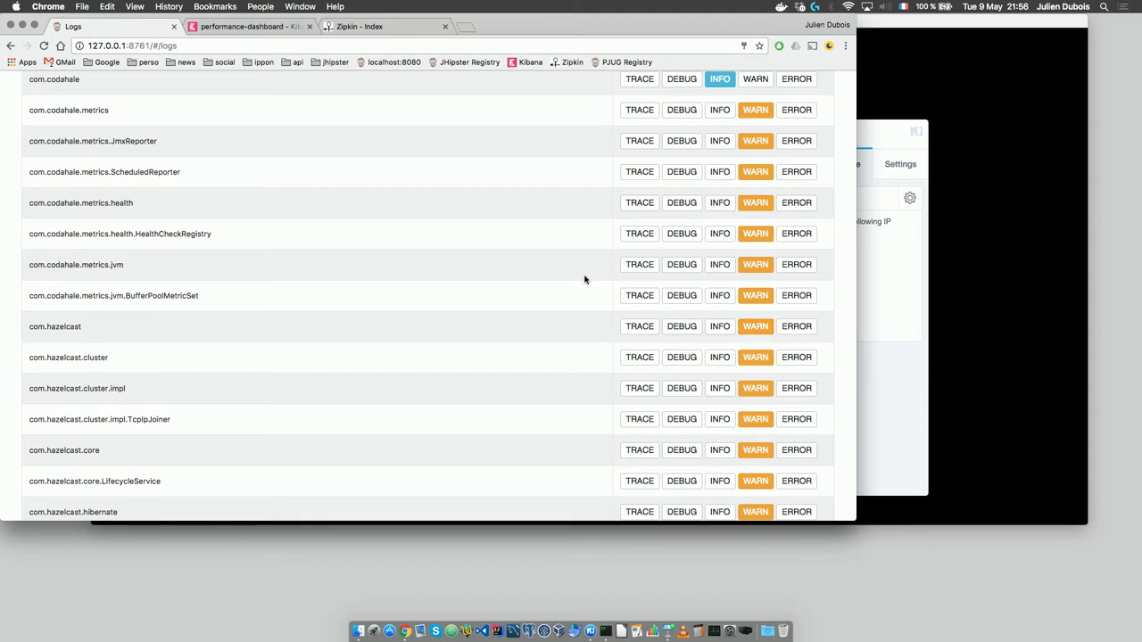
# - Filter the loggers by "secur" and set the io.github.jhipster.demo.security level to WARN
pyautogui.scroll(10, 584, 278)
pyautogui.click(271, 252)
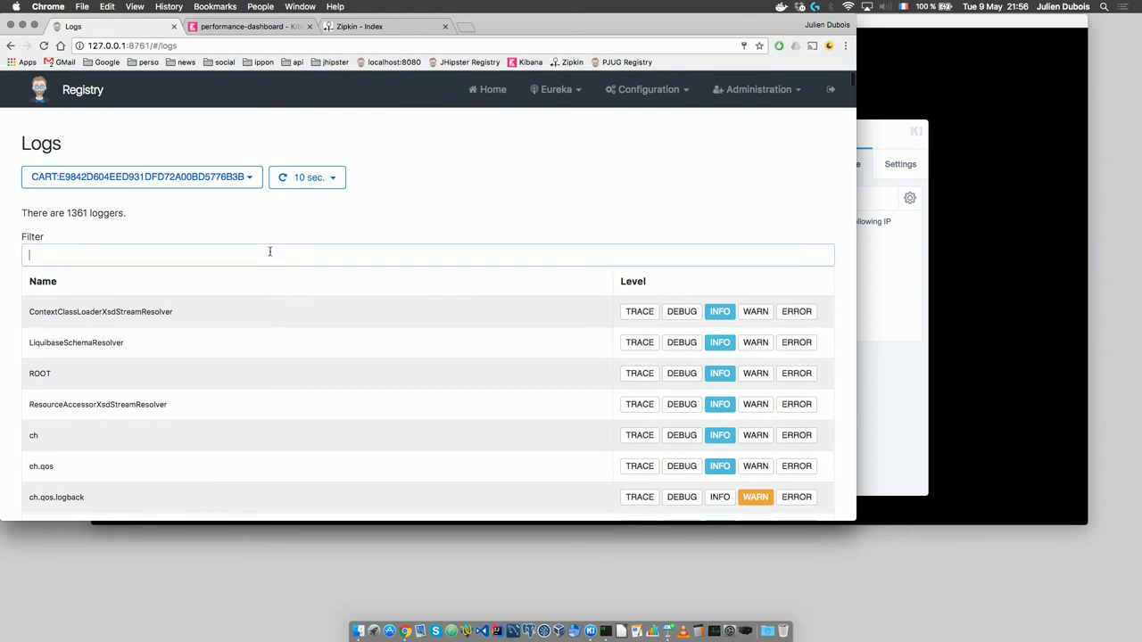
pyautogui.write('ecur')
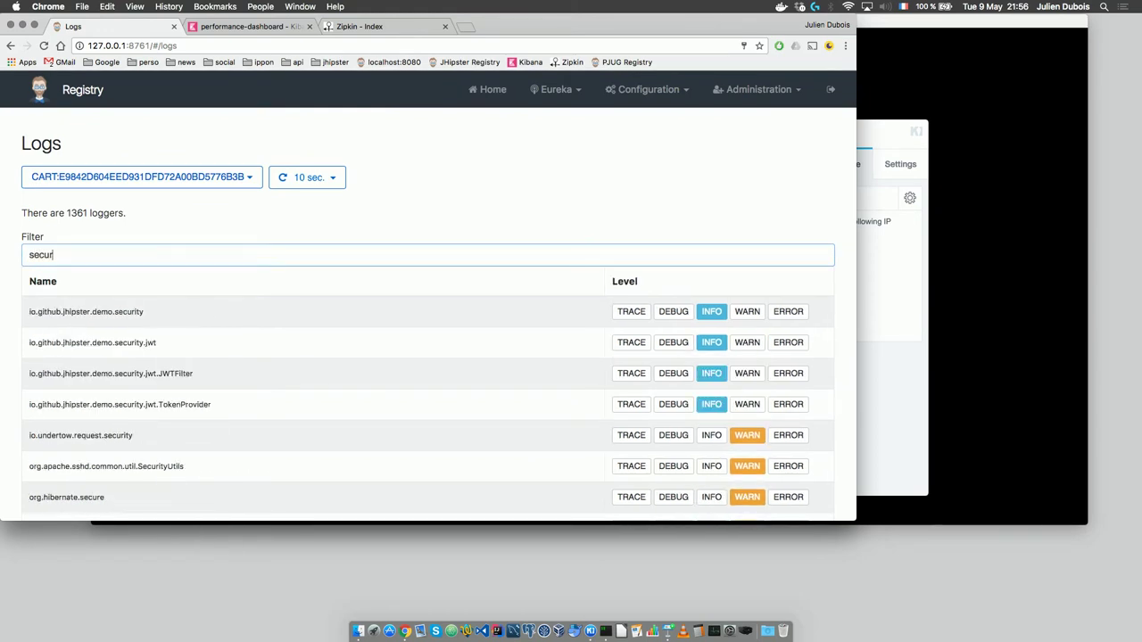
pyautogui.click(750, 312)
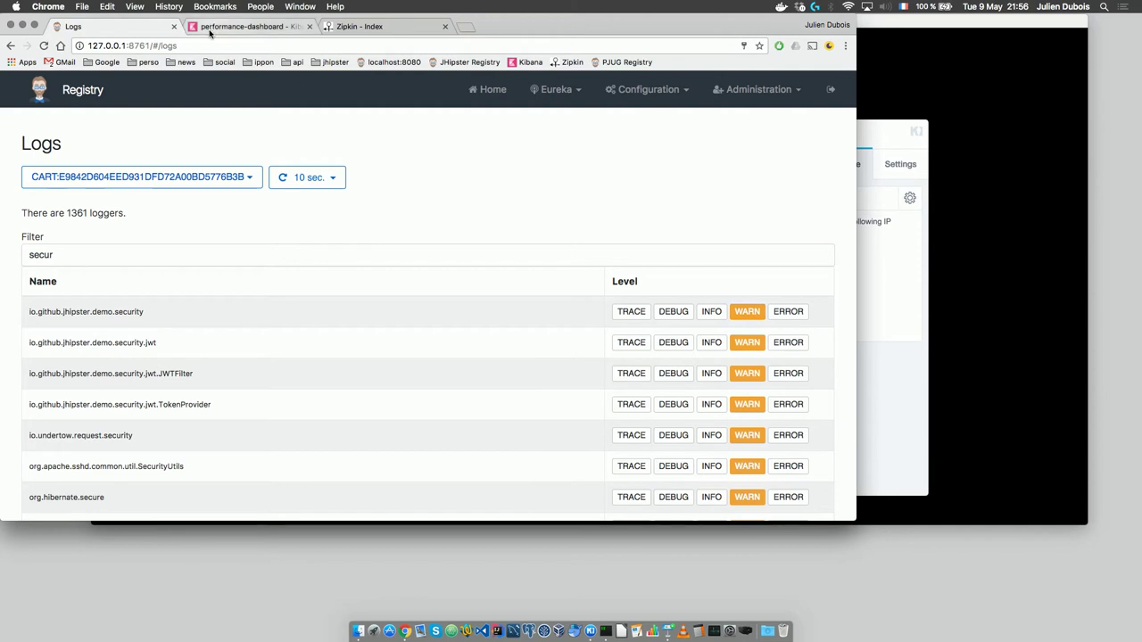
# - Open the gateway at 127.0.0.1:8080 in a new browser tab and sign in as admin with Remember me enabled
pyautogui.click(466, 27)
pyautogui.click(384, 62)
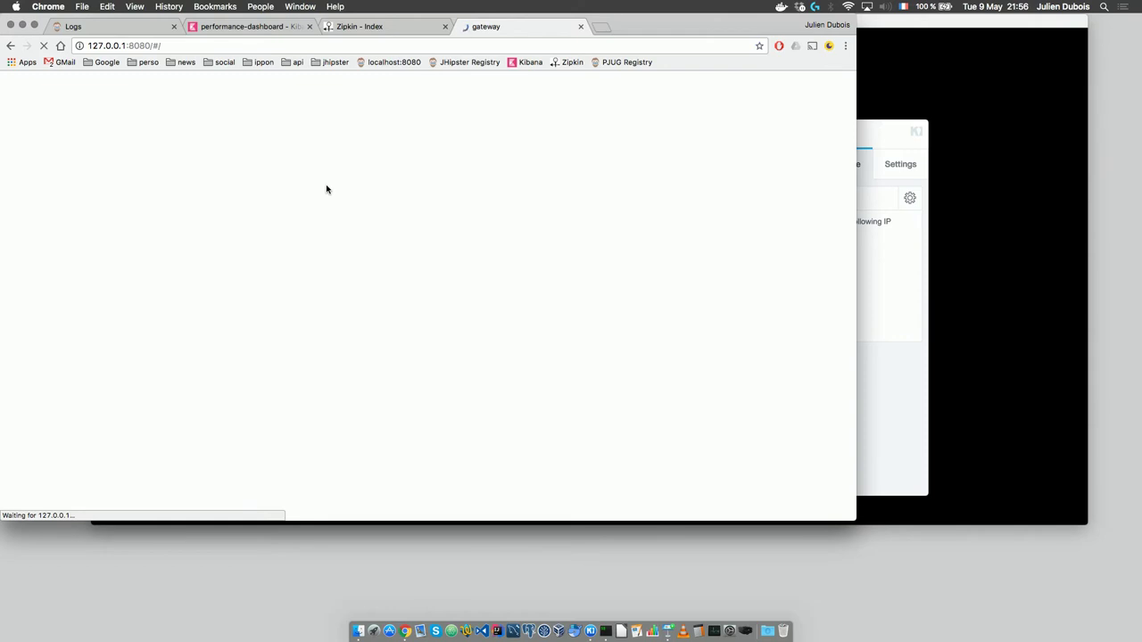
pyautogui.click(314, 217)
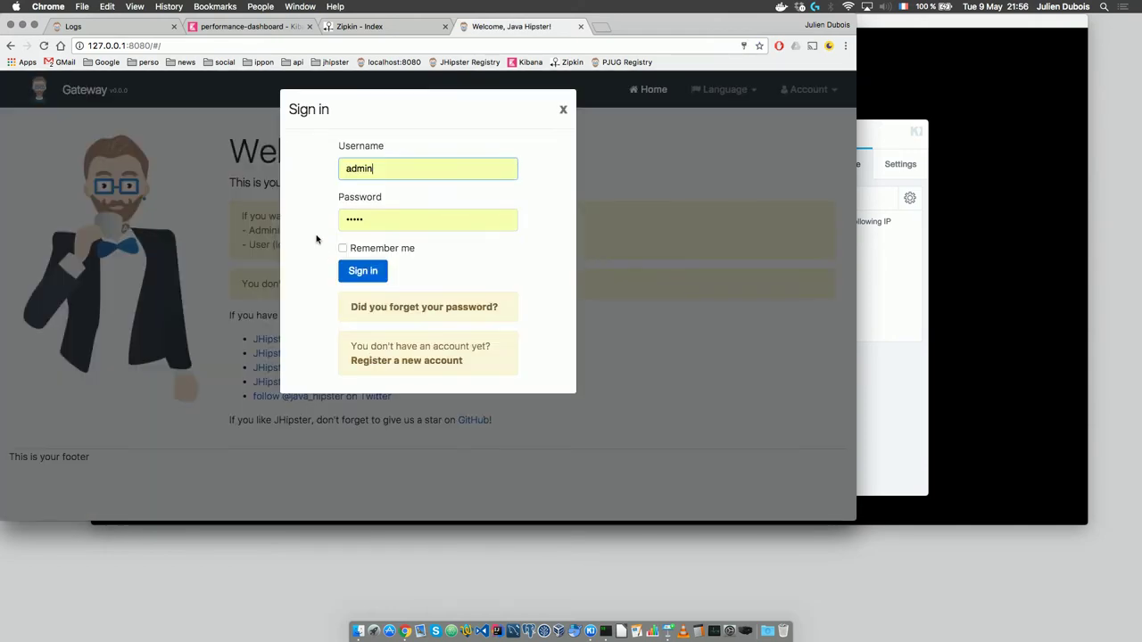
pyautogui.click(343, 248)
pyautogui.click(351, 273)
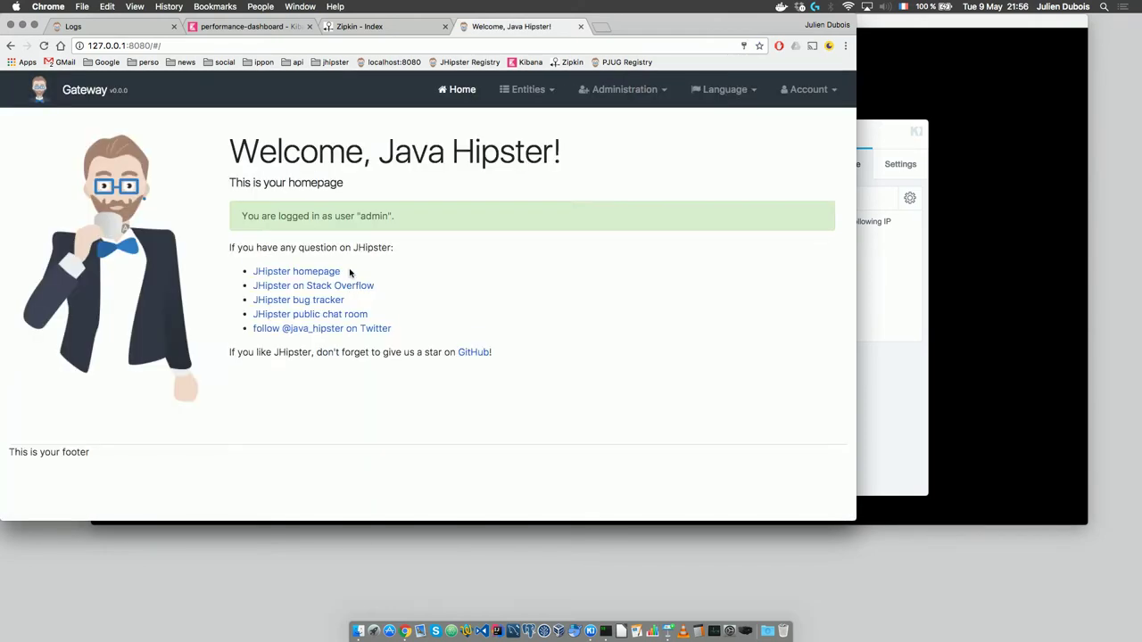
# - Create a Brand entity named "levis" in the gateway
pyautogui.click(527, 89)
pyautogui.click(536, 206)
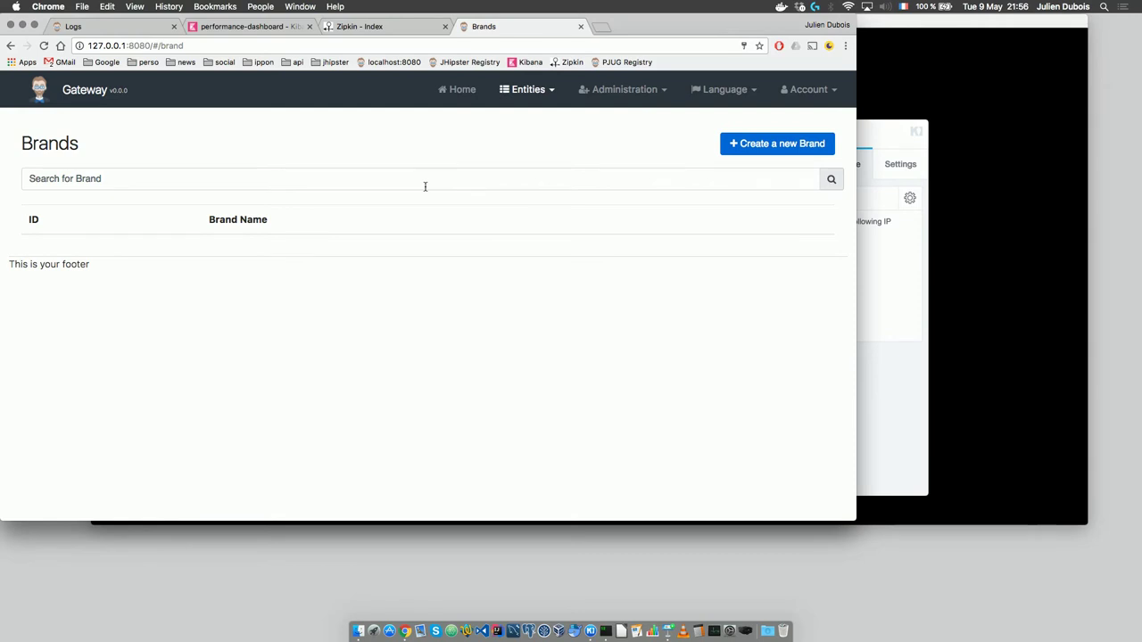
pyautogui.click(749, 145)
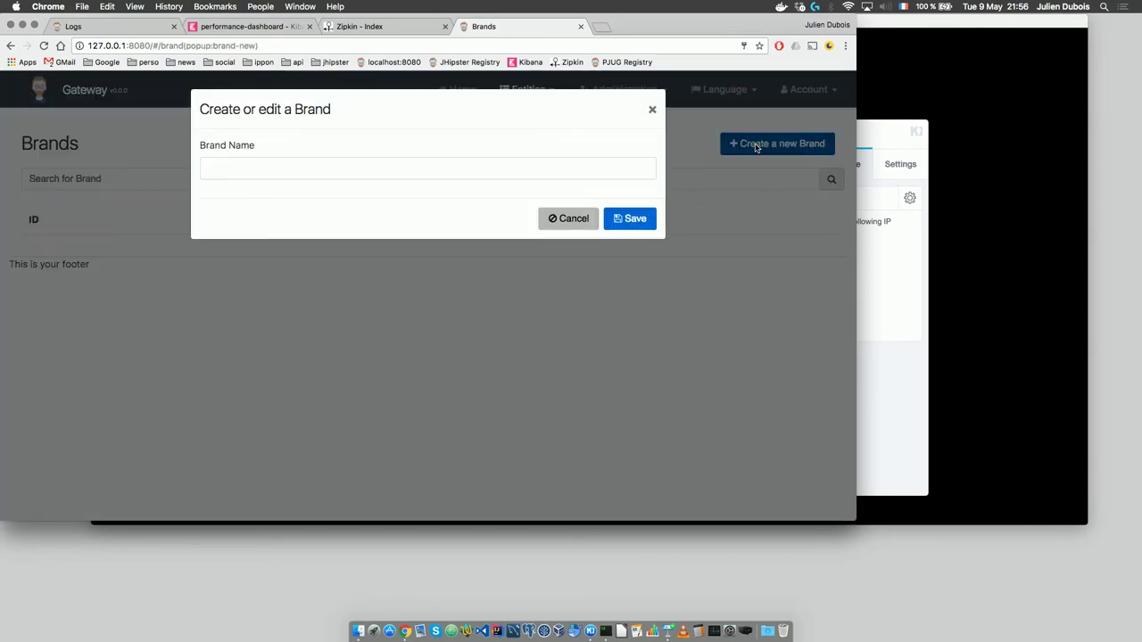
pyautogui.click(507, 166)
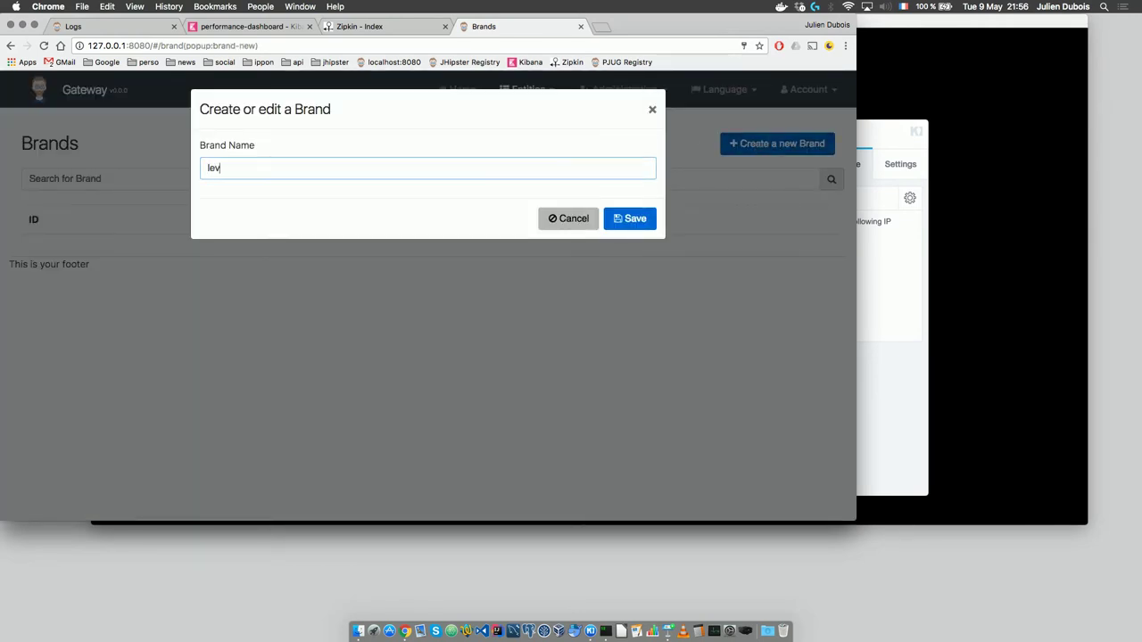
pyautogui.click(630, 219)
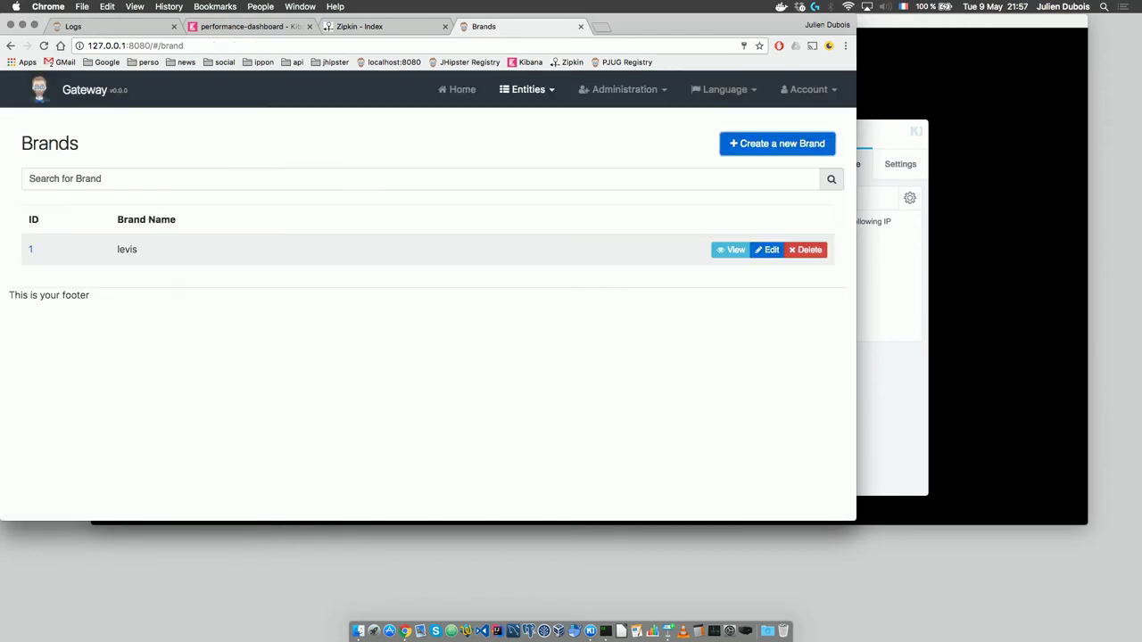
# - Search the brands for "celio"
pyautogui.click(356, 183)
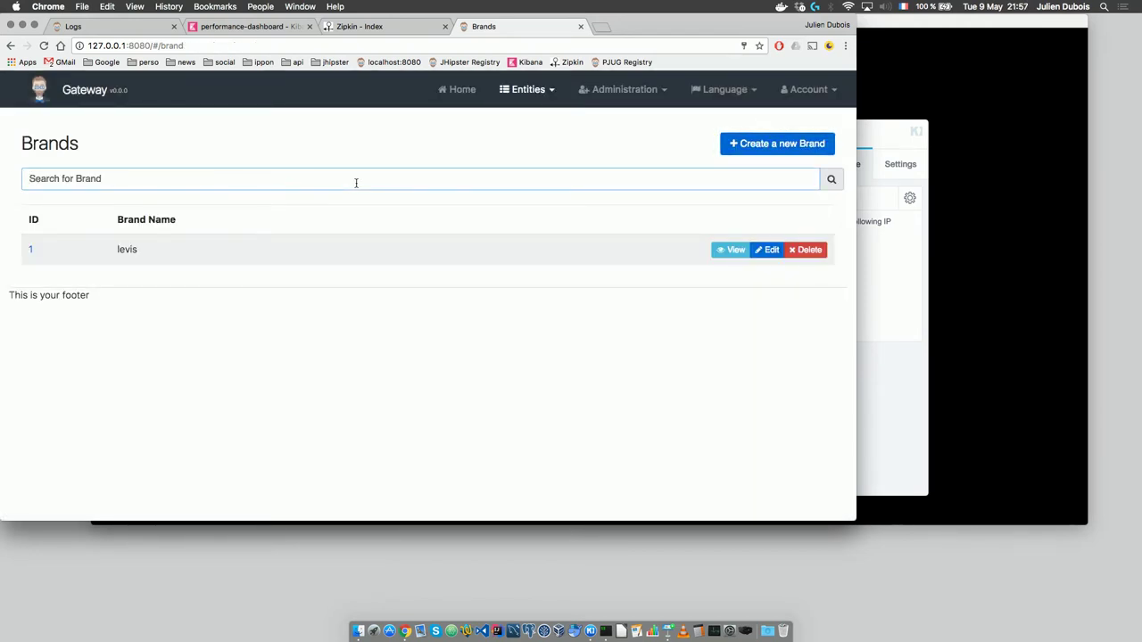
pyautogui.write('celio')
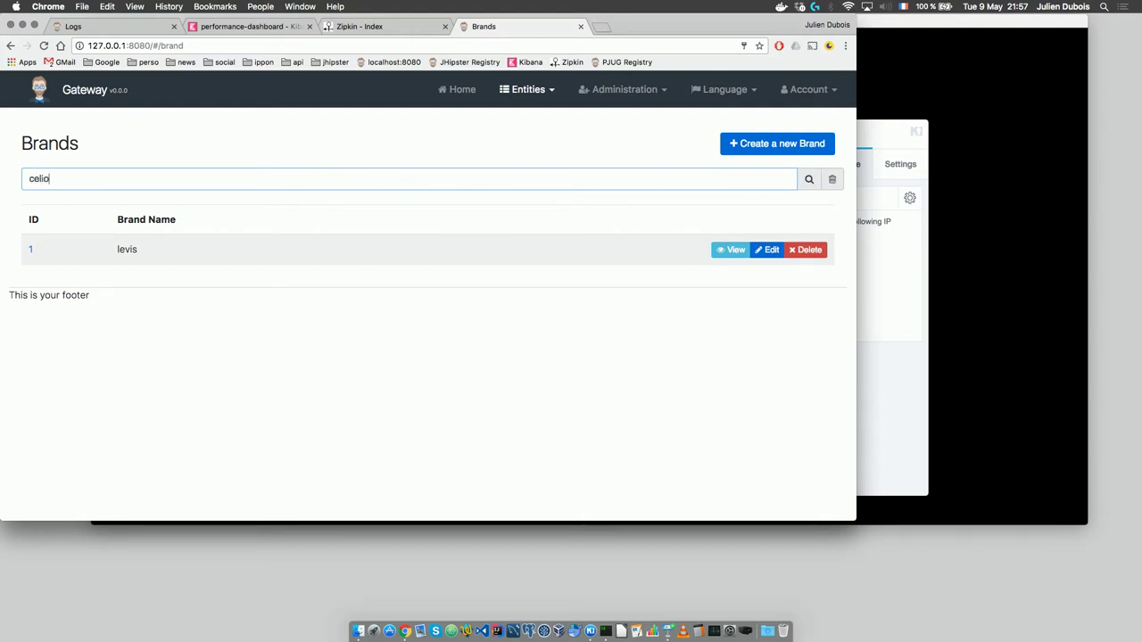
pyautogui.press('Return')
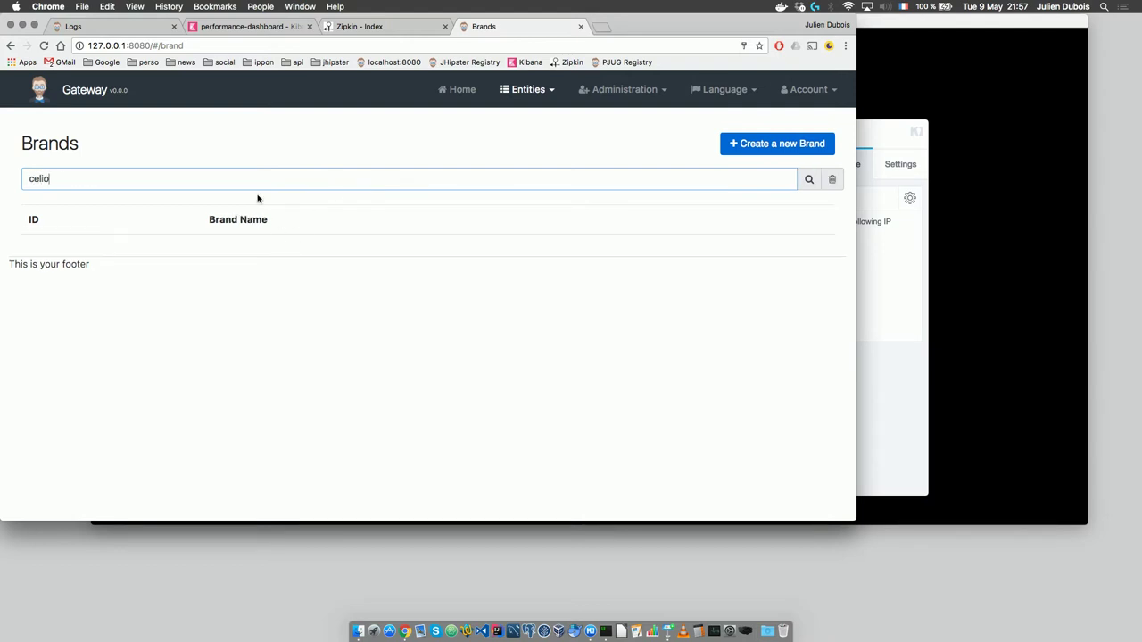
# - Create a second brand named "celio" and clear the brand search to list all brands
pyautogui.click(734, 144)
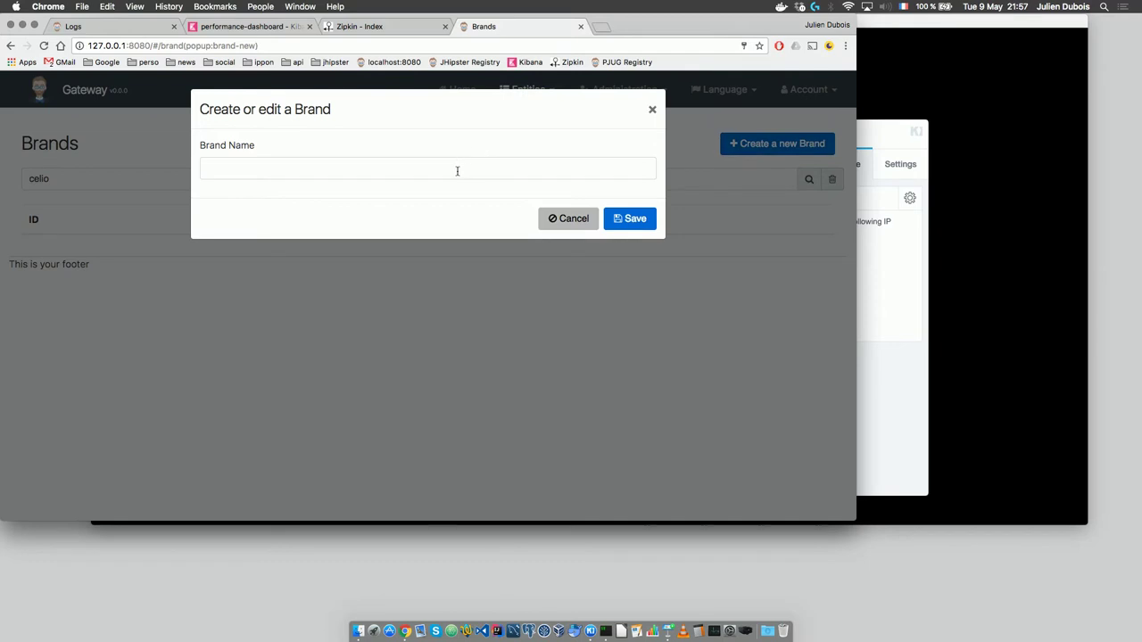
pyautogui.click(456, 169)
pyautogui.write('celio')
pyautogui.press('Return')
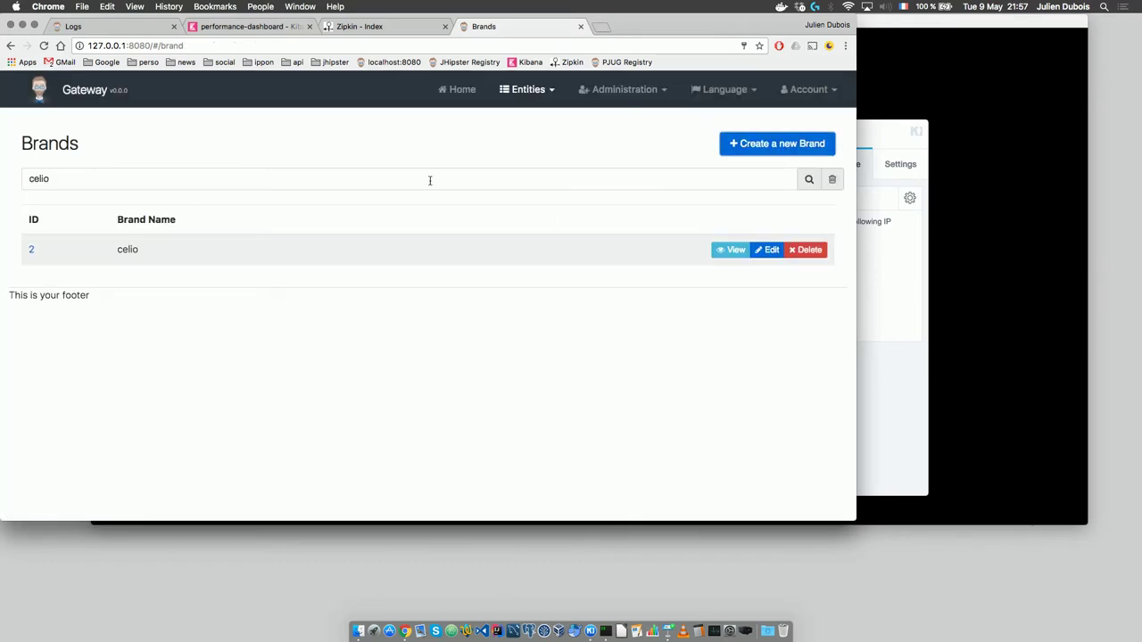
pyautogui.click(838, 181)
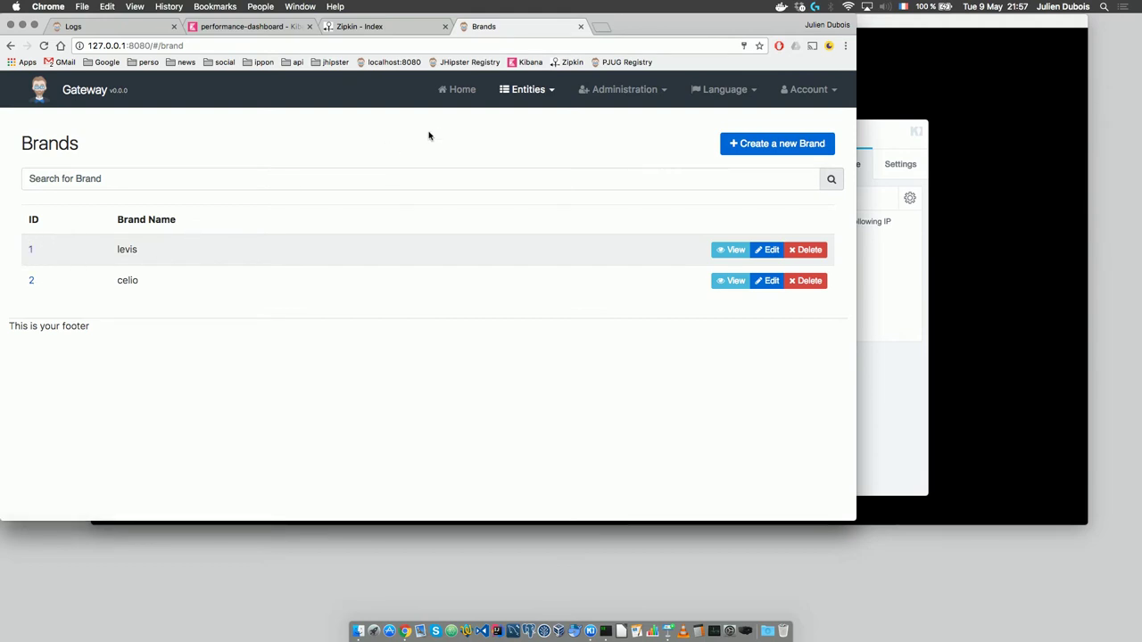
# - Create an Article entity with the title "hello" and no content
pyautogui.click(529, 89)
pyautogui.click(527, 115)
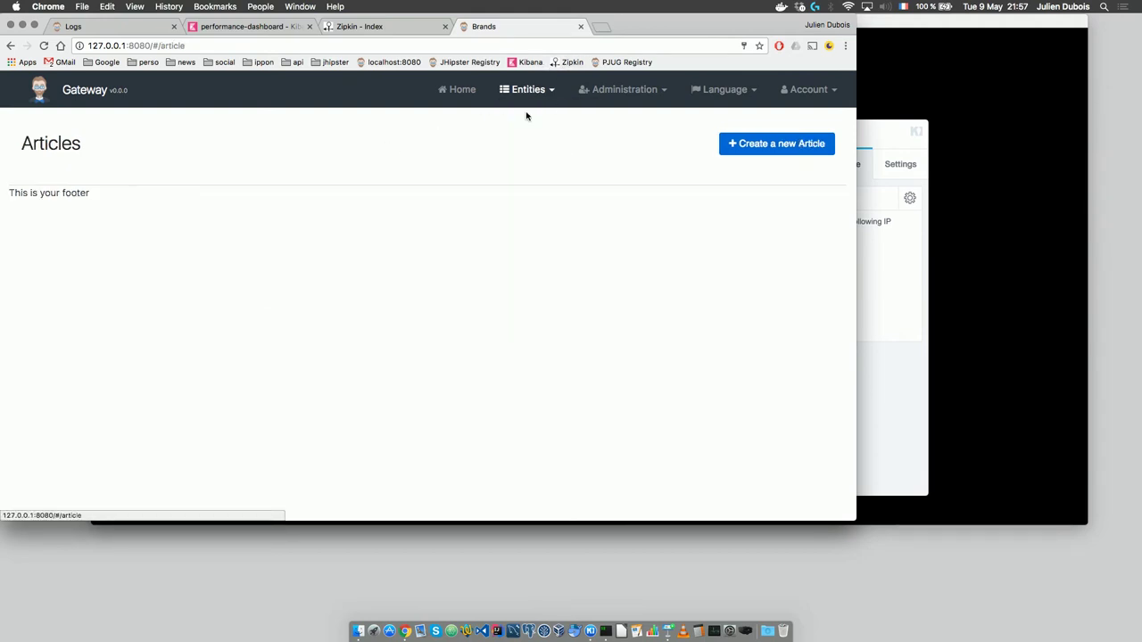
pyautogui.click(805, 141)
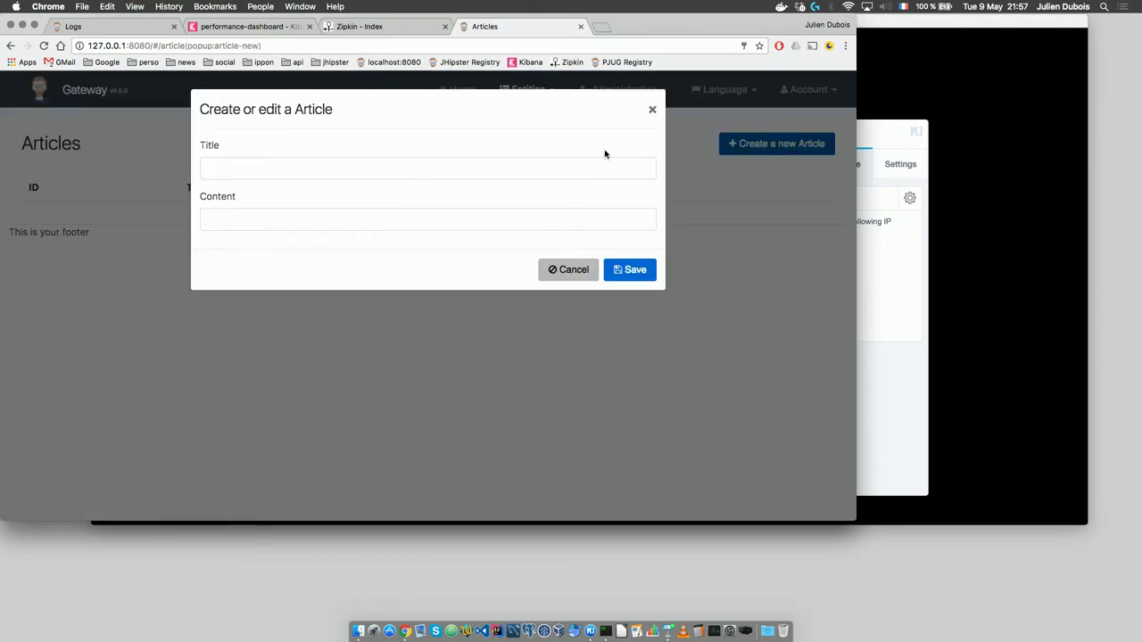
pyautogui.click(416, 170)
pyautogui.write('hello')
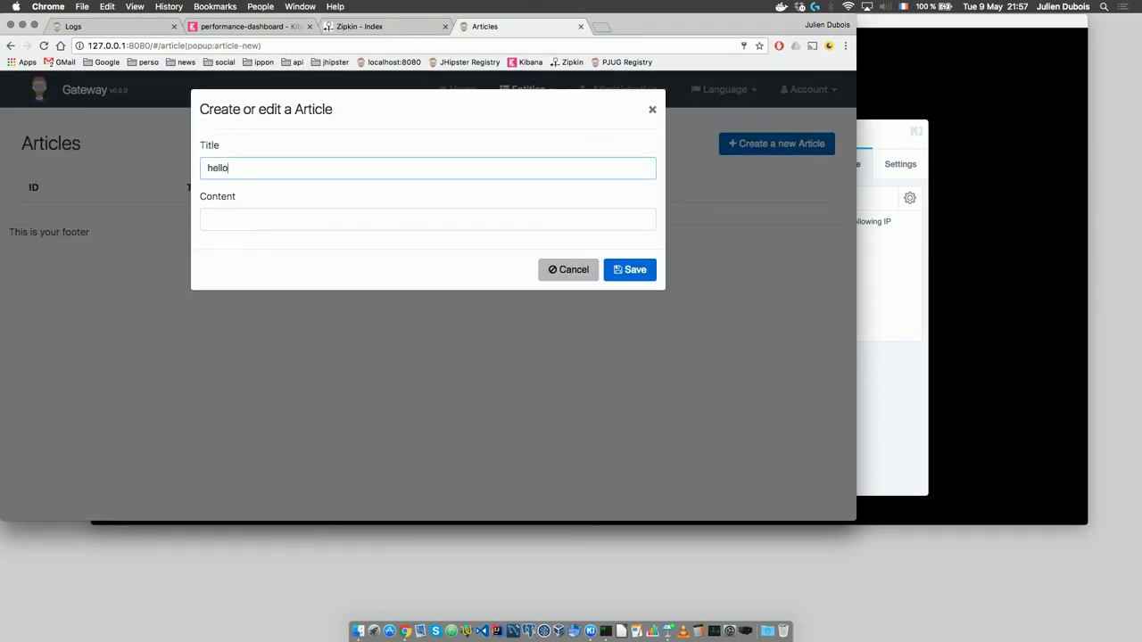
pyautogui.press('Return')
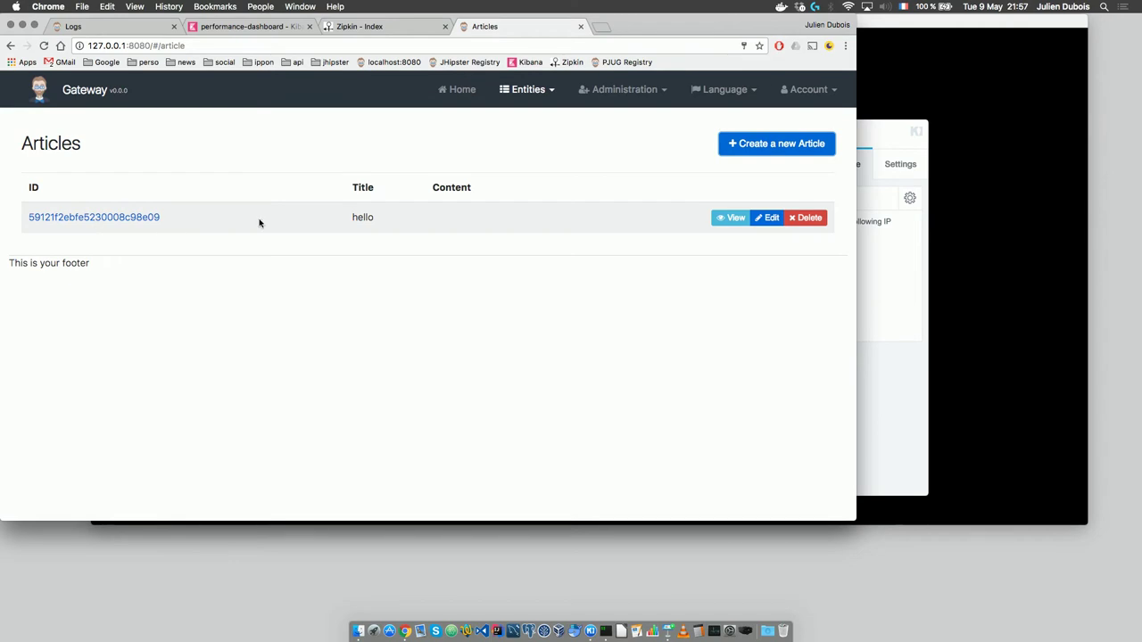
# - Create an Item entity with product ID 123, price 231 and the owner's user login
pyautogui.click(526, 93)
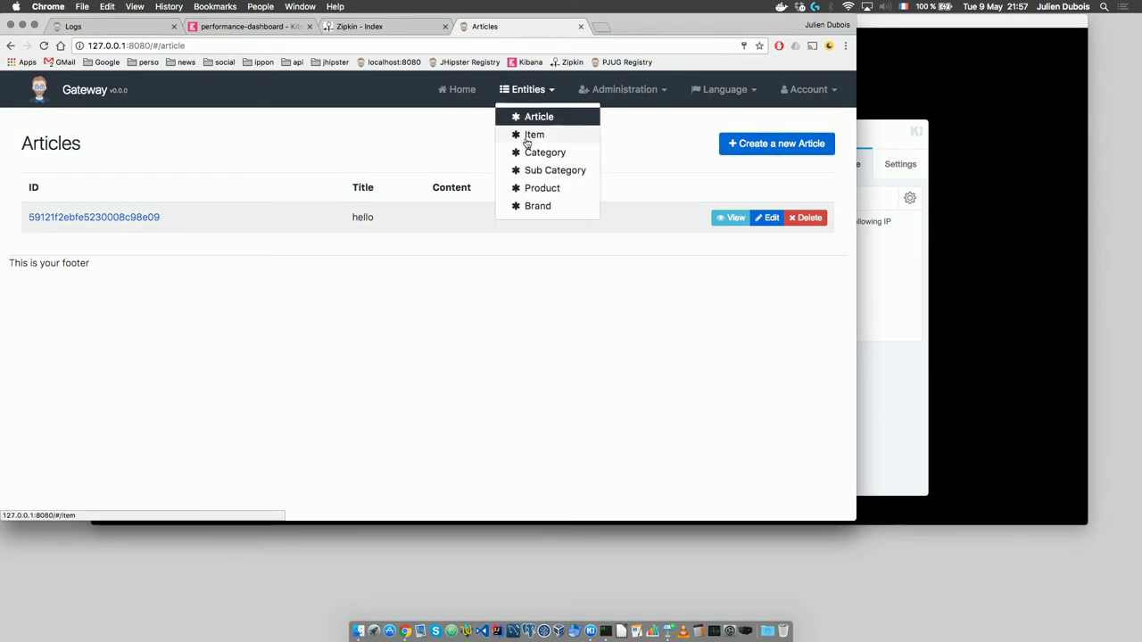
pyautogui.click(529, 136)
pyautogui.click(748, 144)
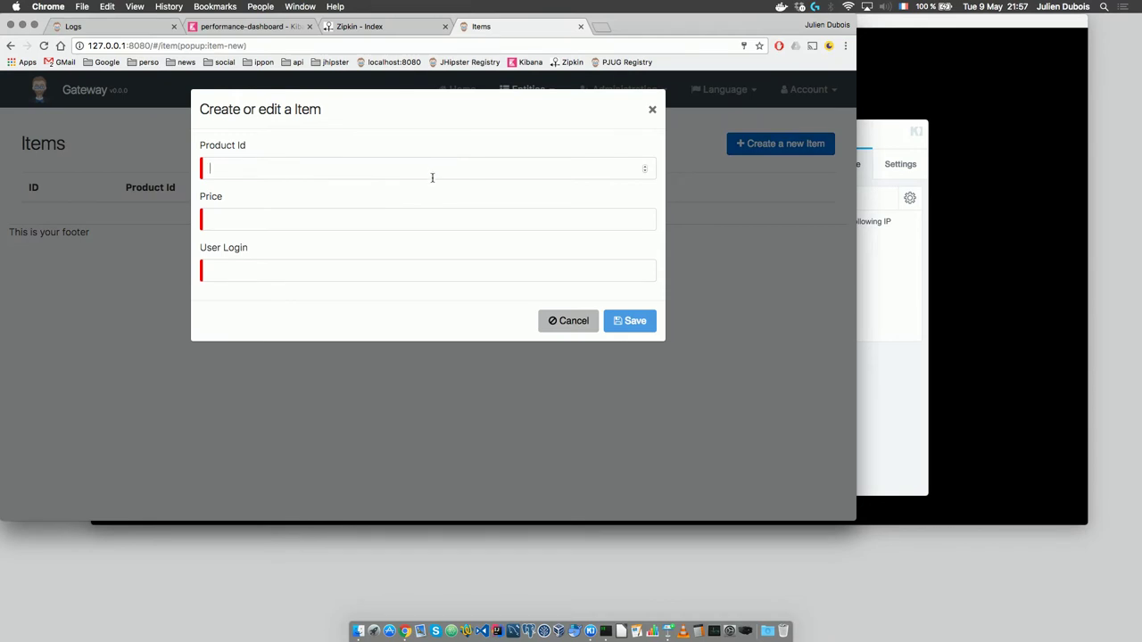
pyautogui.write('E')
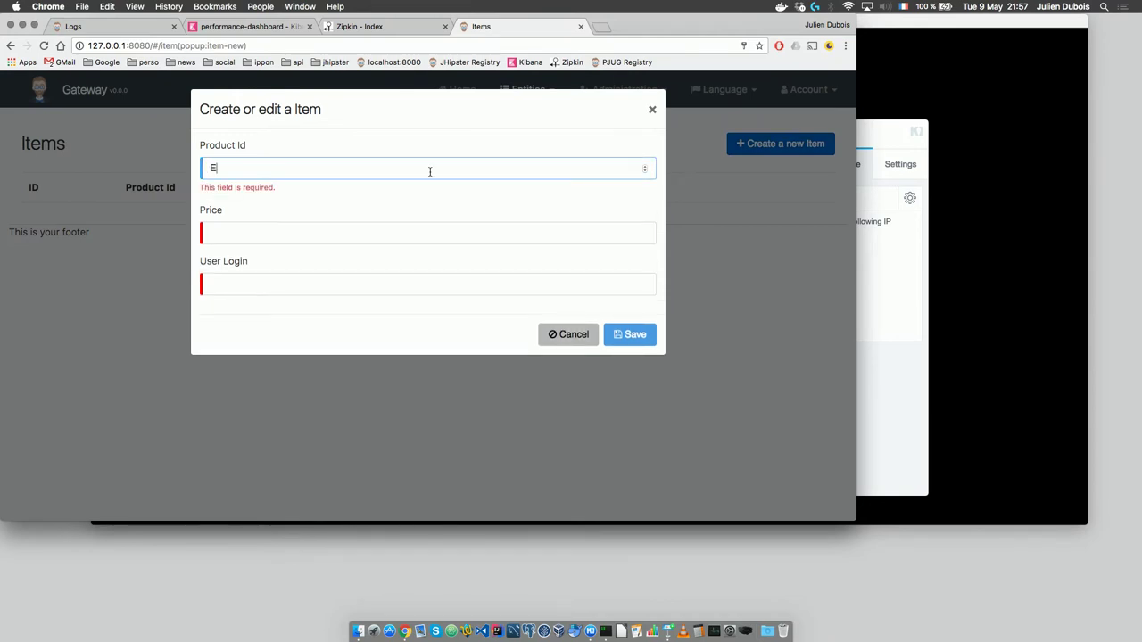
pyautogui.press('BackSpace')
pyautogui.write('123')
pyautogui.click(210, 219)
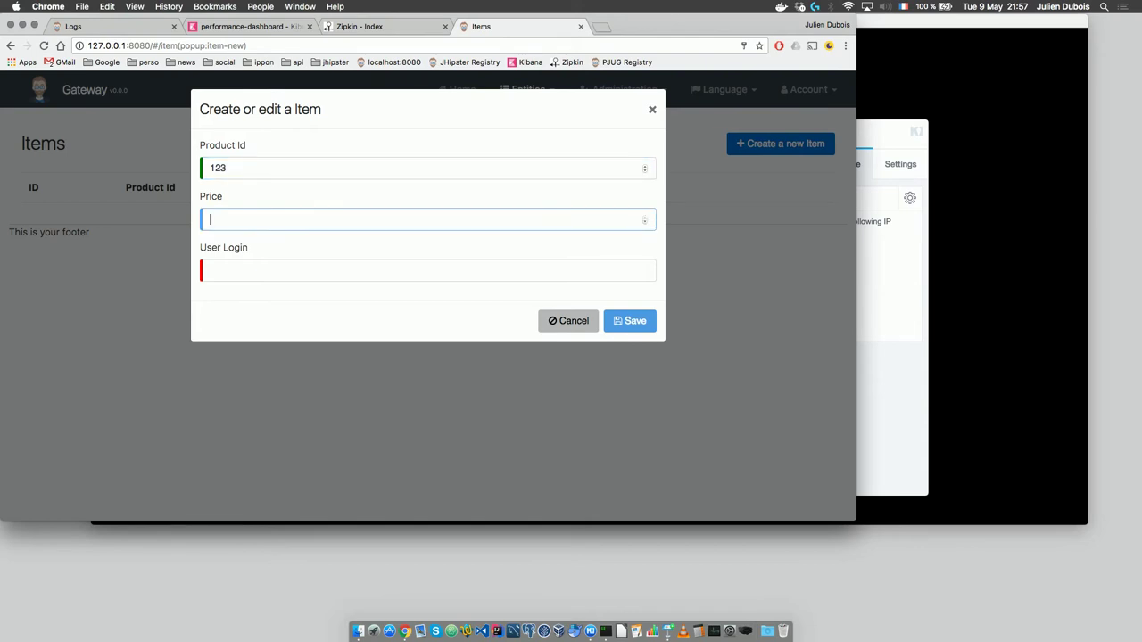
pyautogui.write('231')
pyautogui.press('Tab')
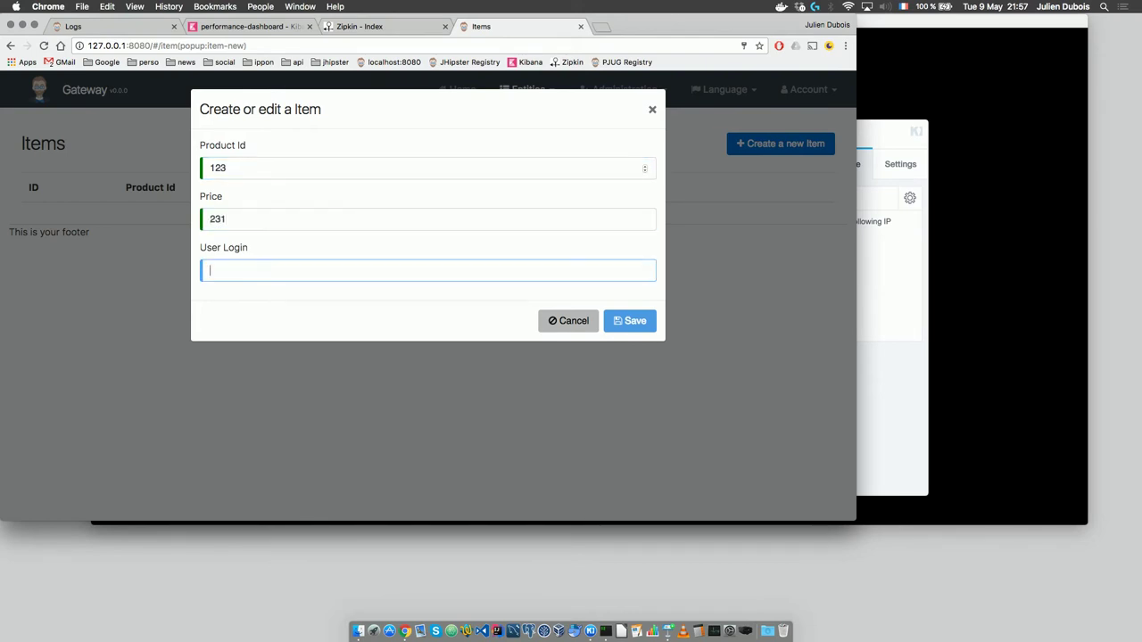
pyautogui.write('julien')
pyautogui.press('Return')
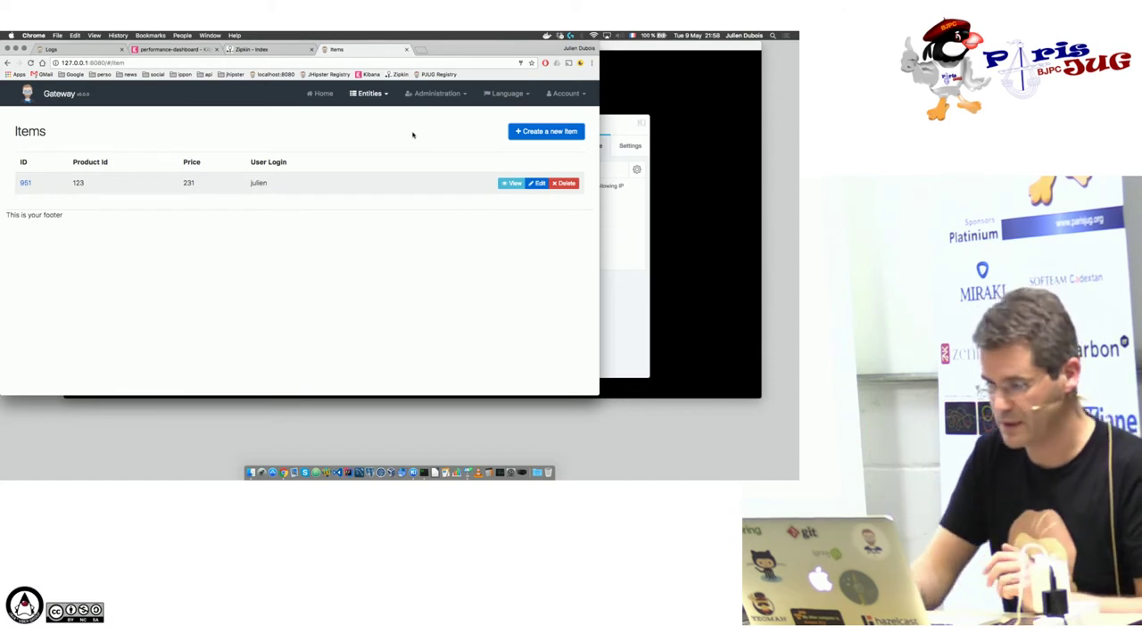
# - Review the gateway's current routes and the available servers for the cart and cms services
pyautogui.click(435, 93)
pyautogui.click(436, 113)
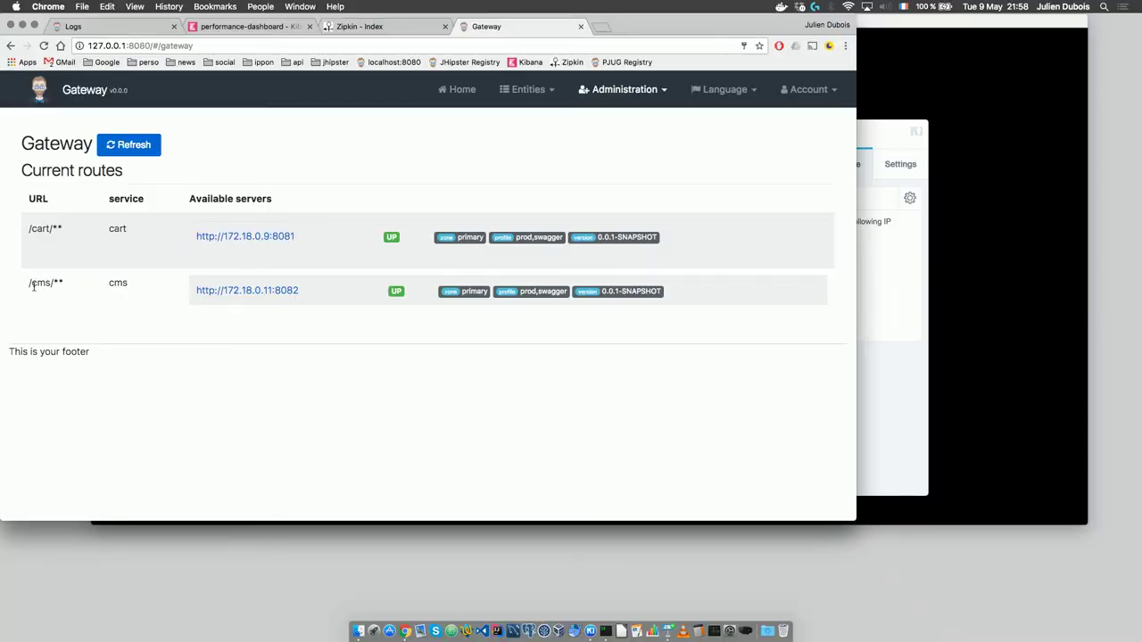
pyautogui.click(878, 141)
pyautogui.click(105, 248)
# - Show the application instances registered with Eureka in the JHipster Registry
pyautogui.click(118, 27)
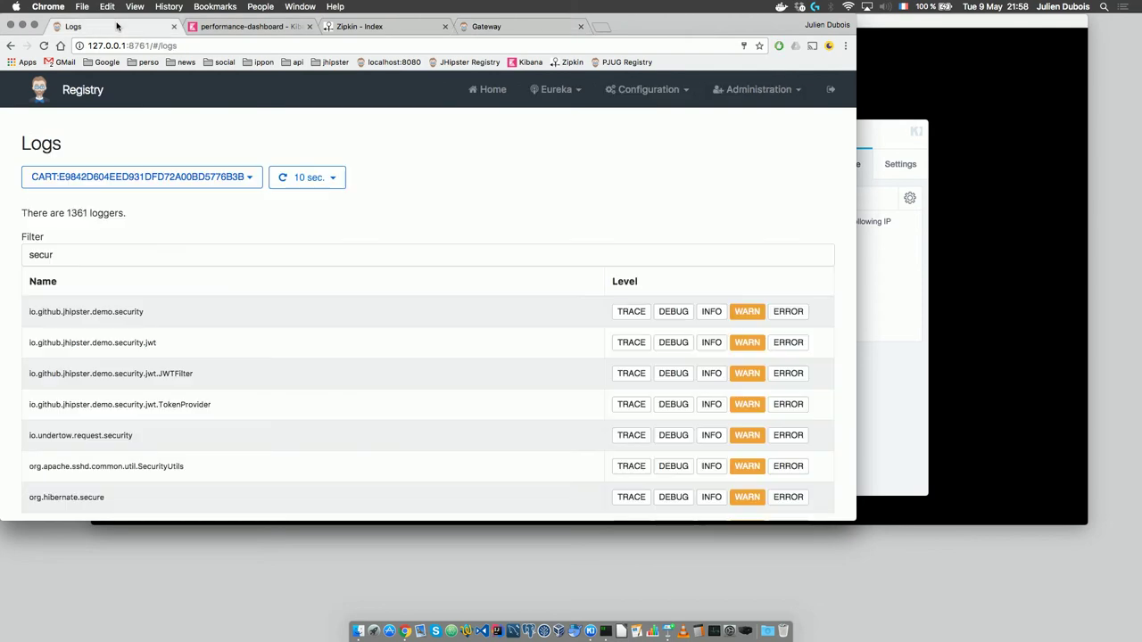
pyautogui.click(555, 89)
pyautogui.click(567, 115)
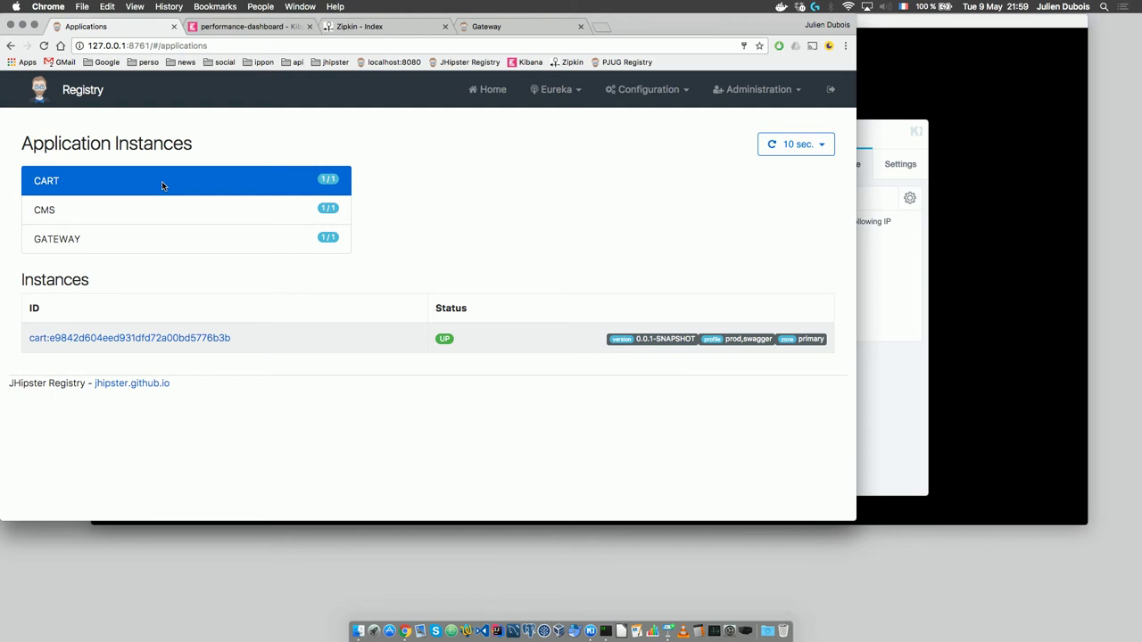
# - Return to the gateway application and list its Item entities
pyautogui.click(497, 26)
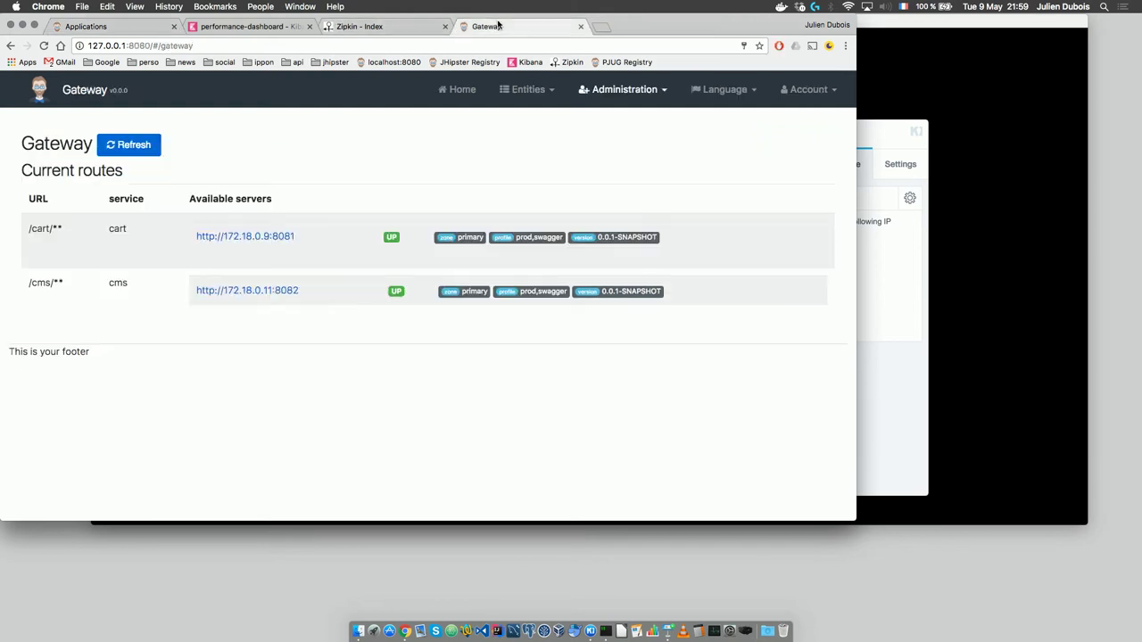
pyautogui.click(603, 89)
pyautogui.click(603, 89)
pyautogui.click(519, 91)
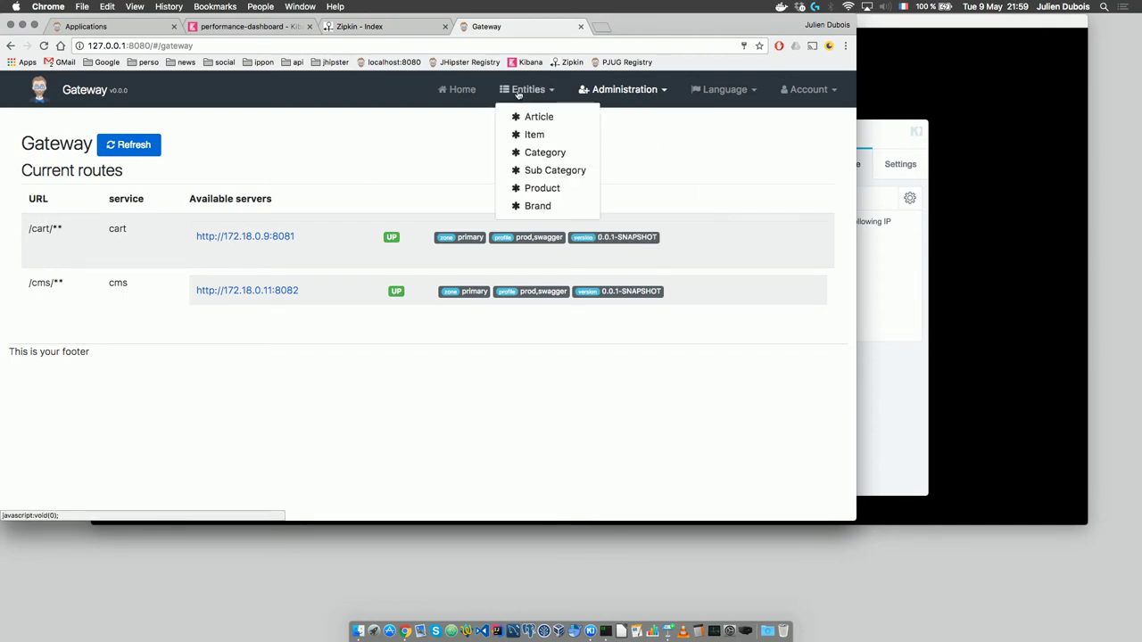
pyautogui.click(532, 134)
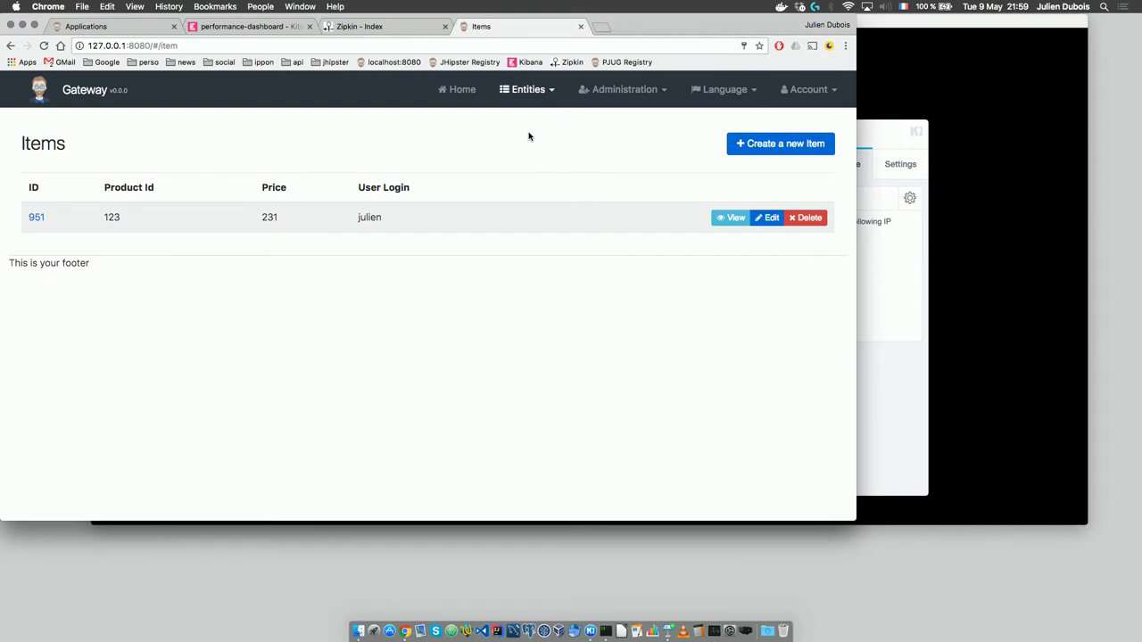
pyautogui.press('super+shift+j')
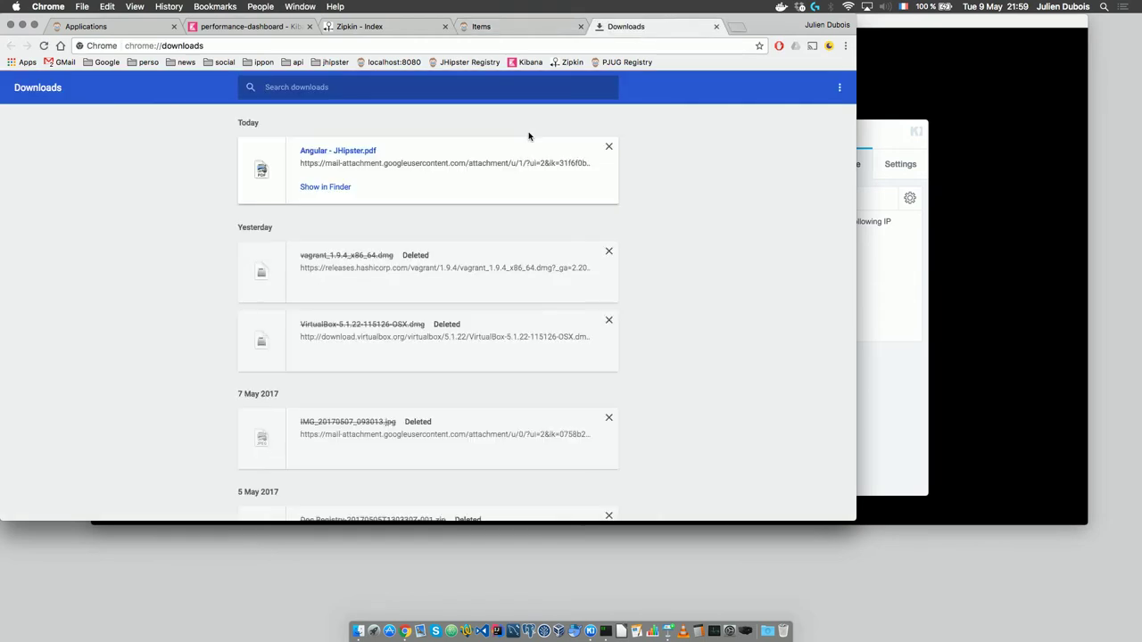
pyautogui.press('super+w')
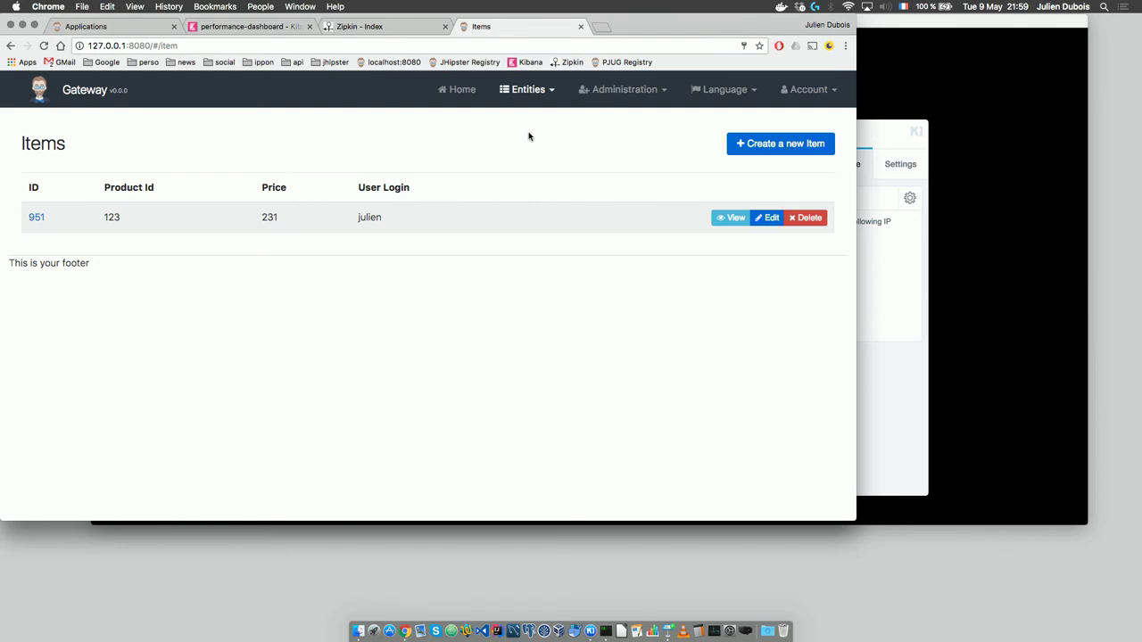
# - Capture the network request for the listed item's detail page with the developer tools and enlarge the request view
pyautogui.press('super+alt+j')
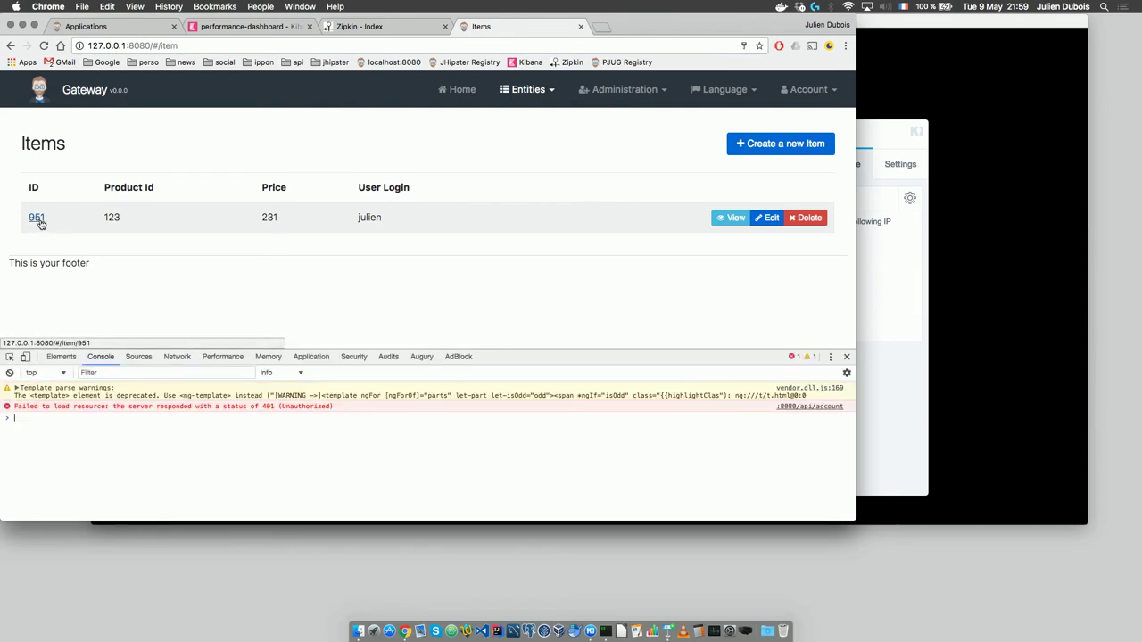
pyautogui.click(37, 218)
pyautogui.click(175, 357)
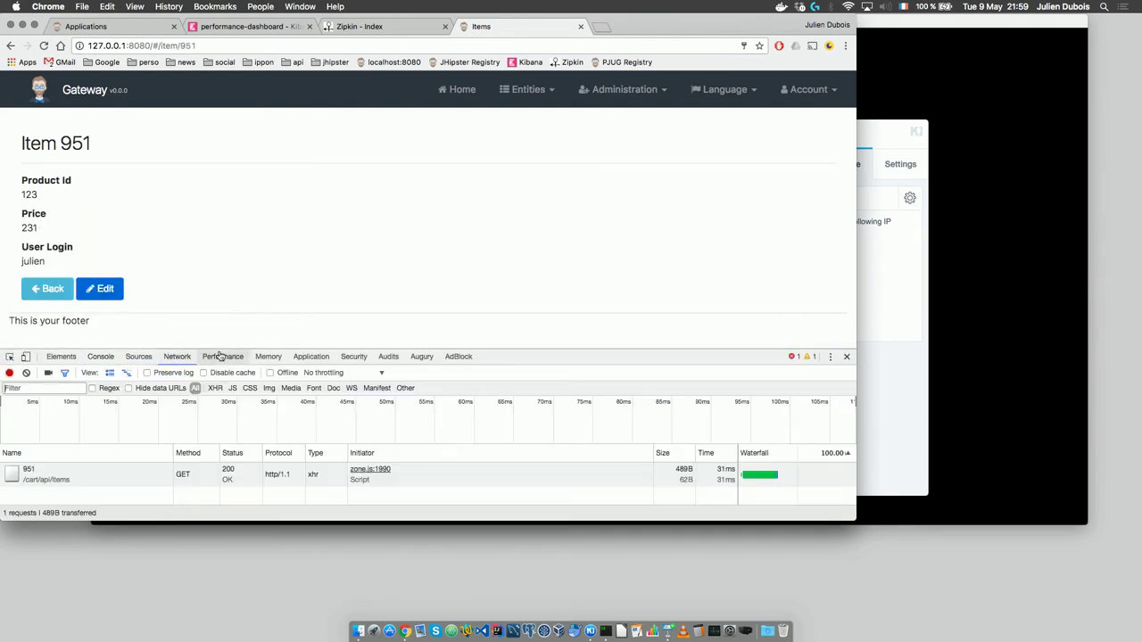
pyautogui.moveTo(236, 350); pyautogui.dragTo(239, 236)
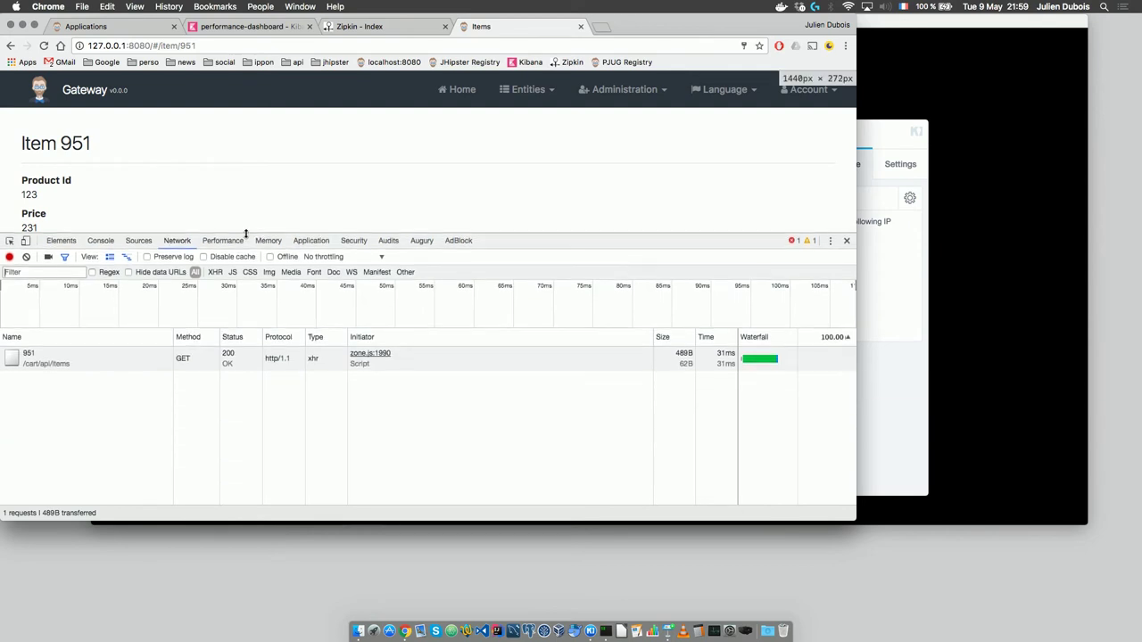
# - Copy the captured cart item request as a cURL command
pyautogui.rightClick(39, 372)
pyautogui.moveTo(87, 373)
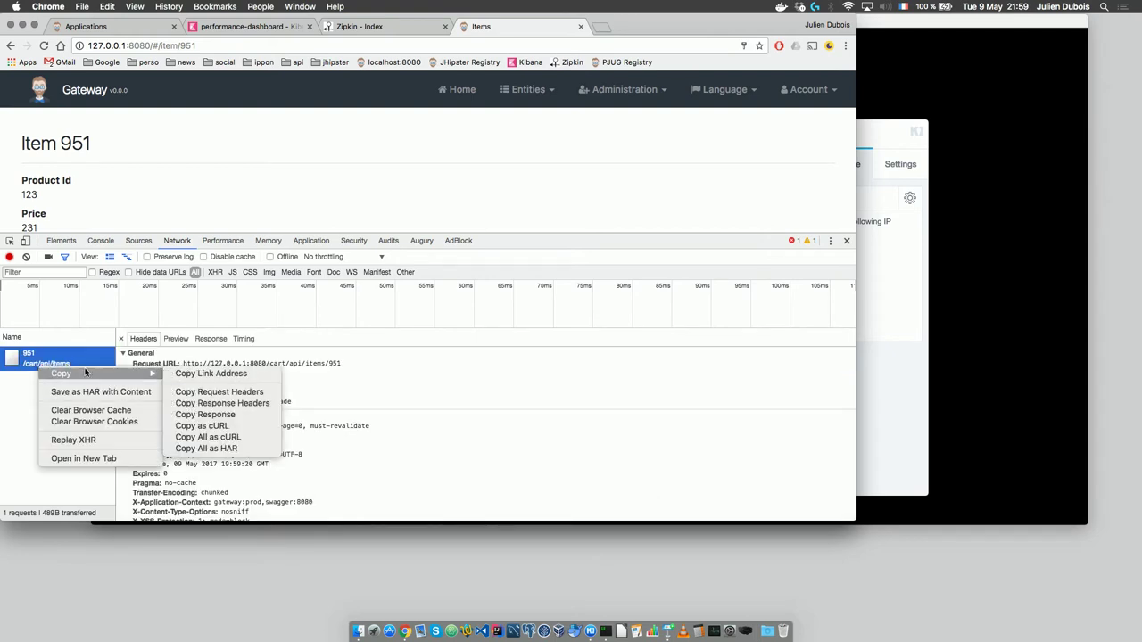
pyautogui.click(211, 434)
# - Switch to iTerm2 and run the copied cURL command, including its authorization token, in a new tab with enlarged text
pyautogui.click(1004, 243)
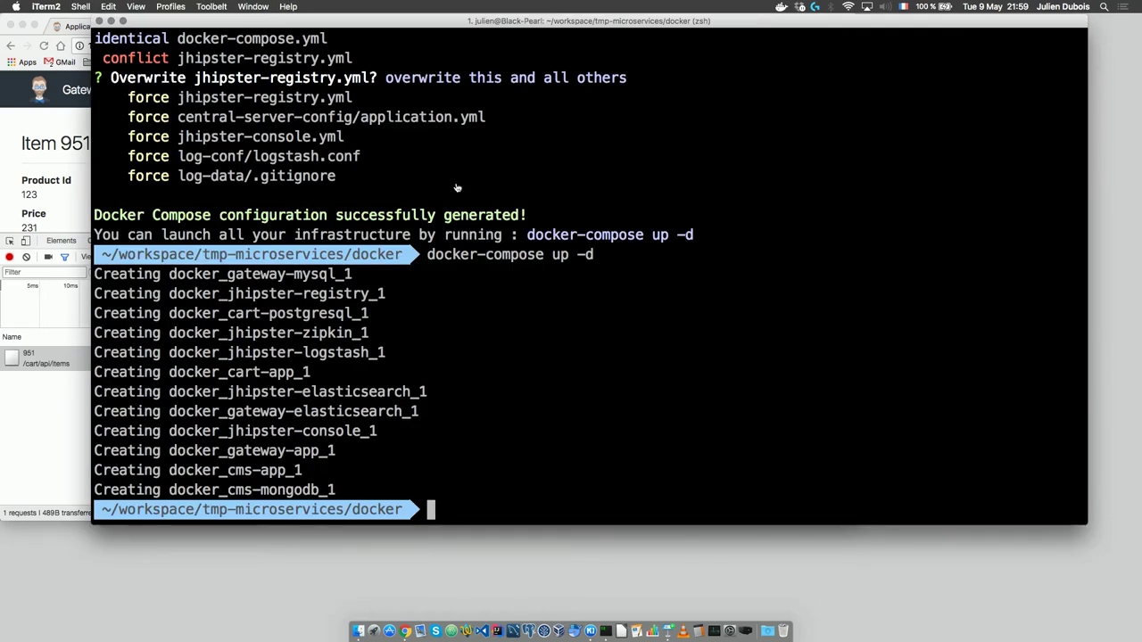
pyautogui.press('super+t')
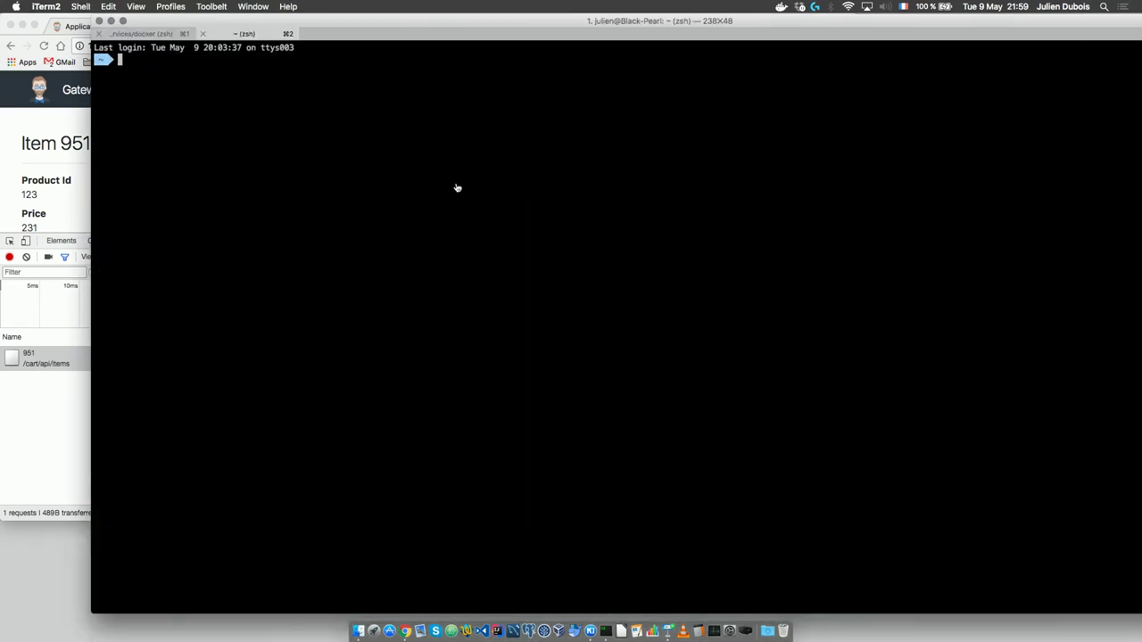
pyautogui.press('super+plus')
pyautogui.press('super+plus')
pyautogui.press('super+plus')
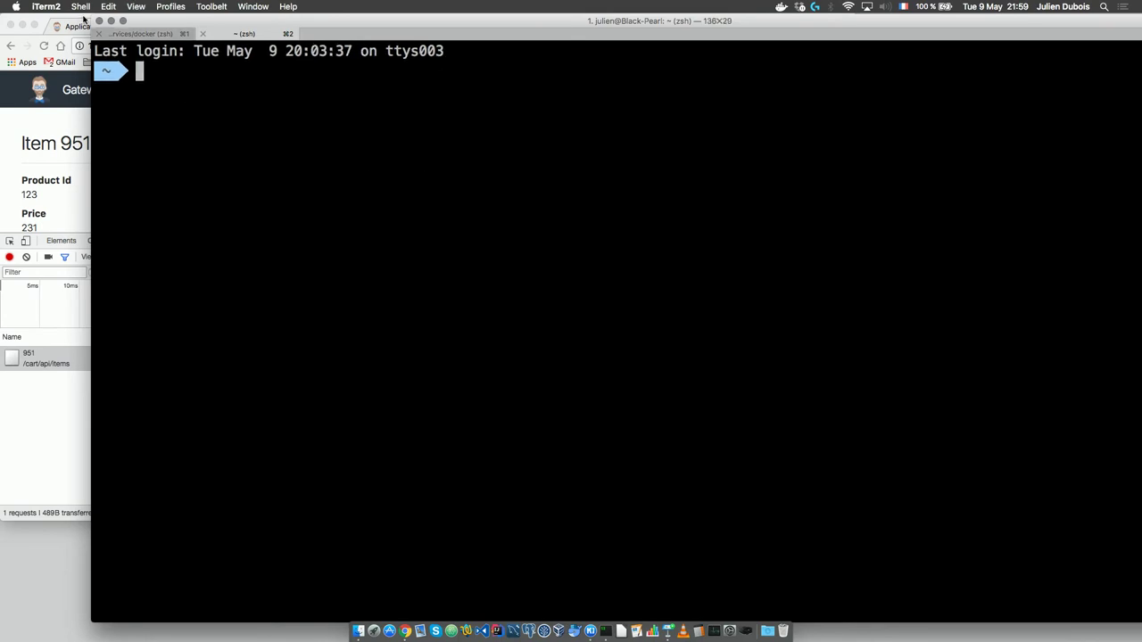
pyautogui.moveTo(92, 14); pyautogui.dragTo(367, 242)
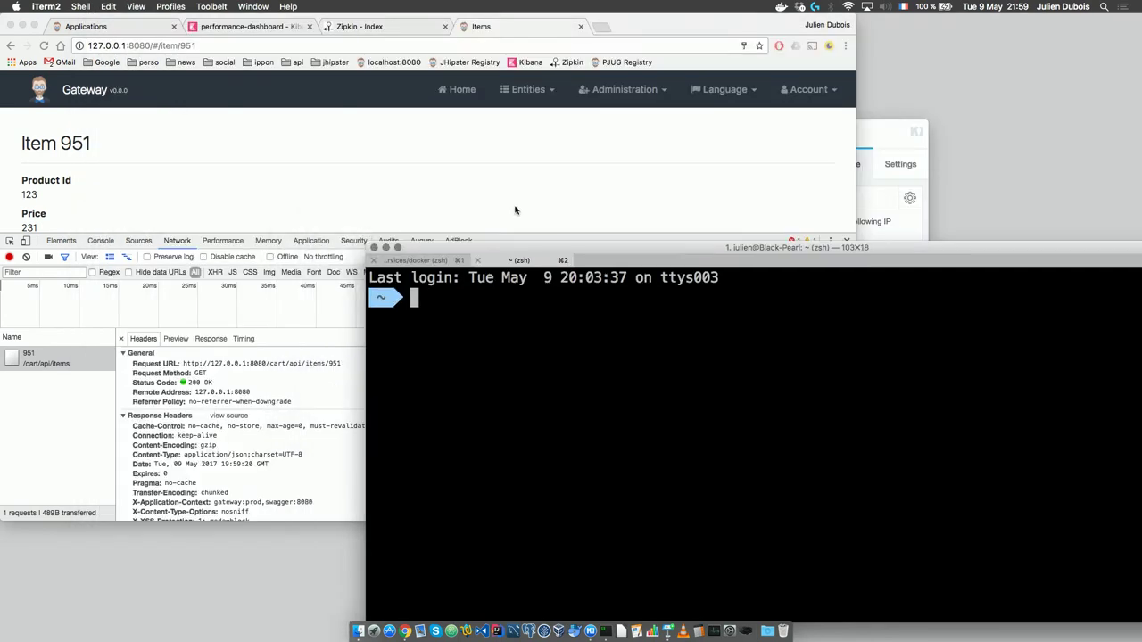
pyautogui.moveTo(553, 244); pyautogui.dragTo(297, 74)
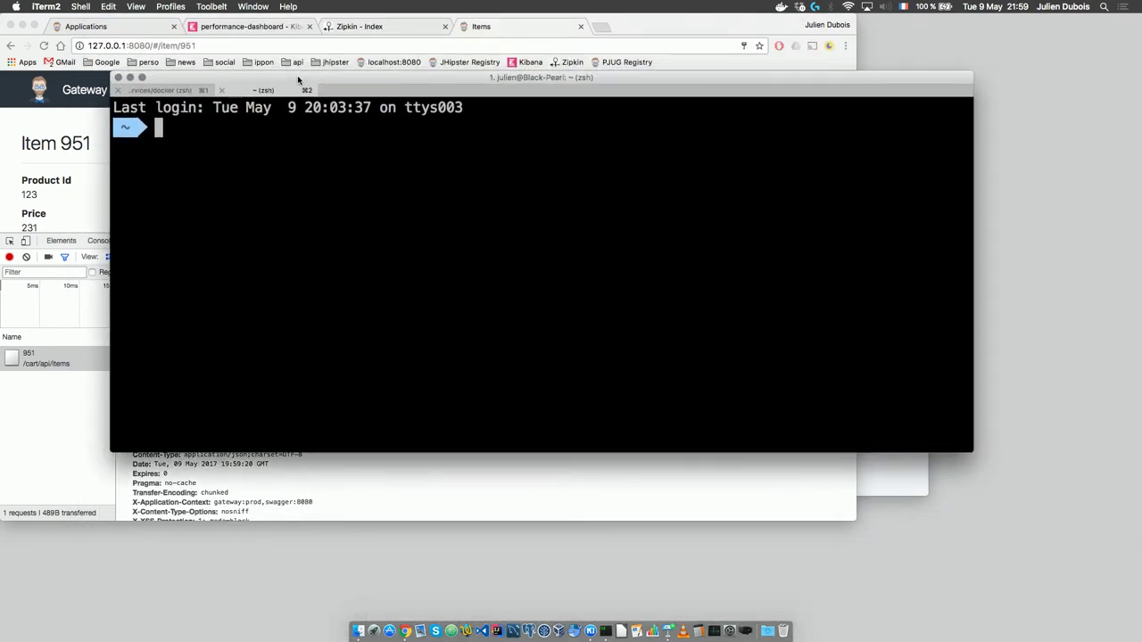
pyautogui.press('super+v')
pyautogui.press('Return')
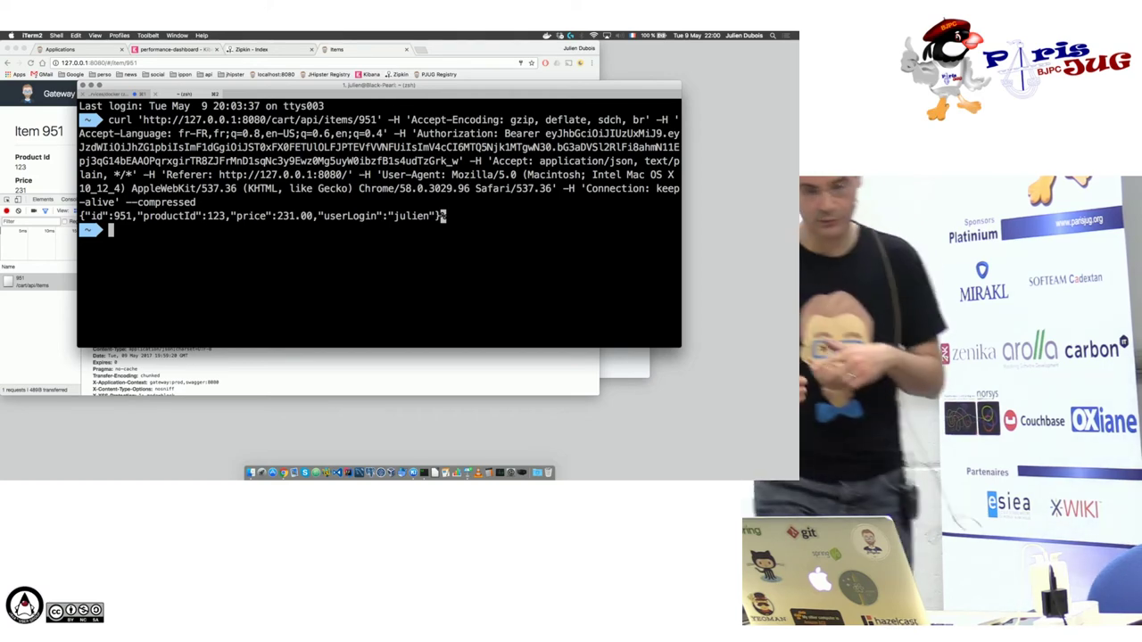
# - Switch back to Chrome, close the developer tools and open the gateway's Swagger API documentation
pyautogui.press('super+Tab')
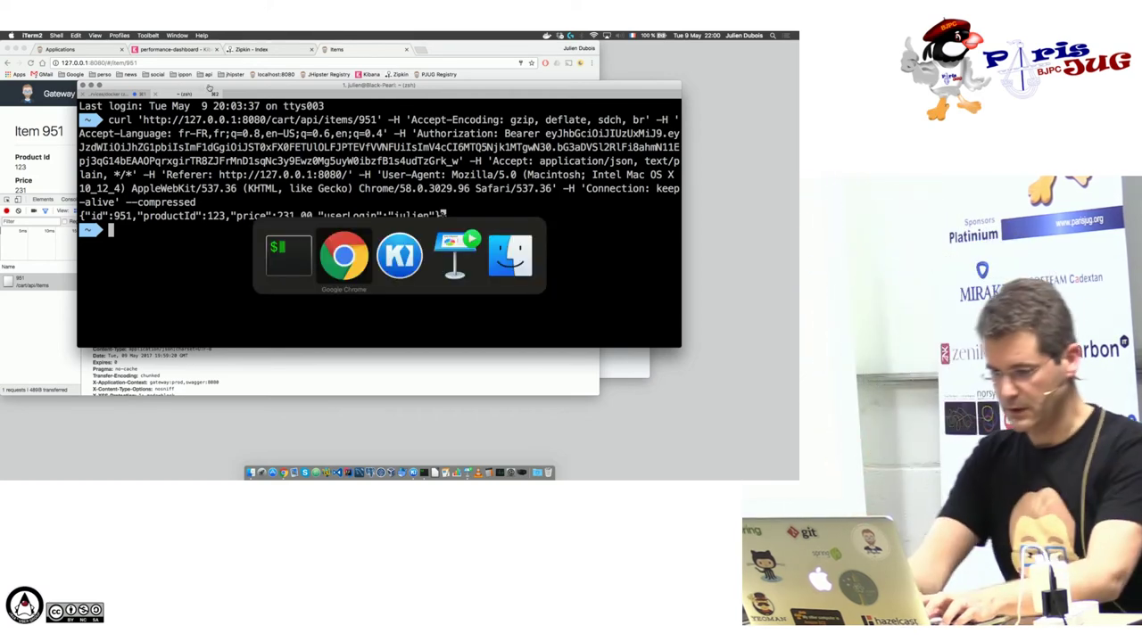
pyautogui.click(562, 92)
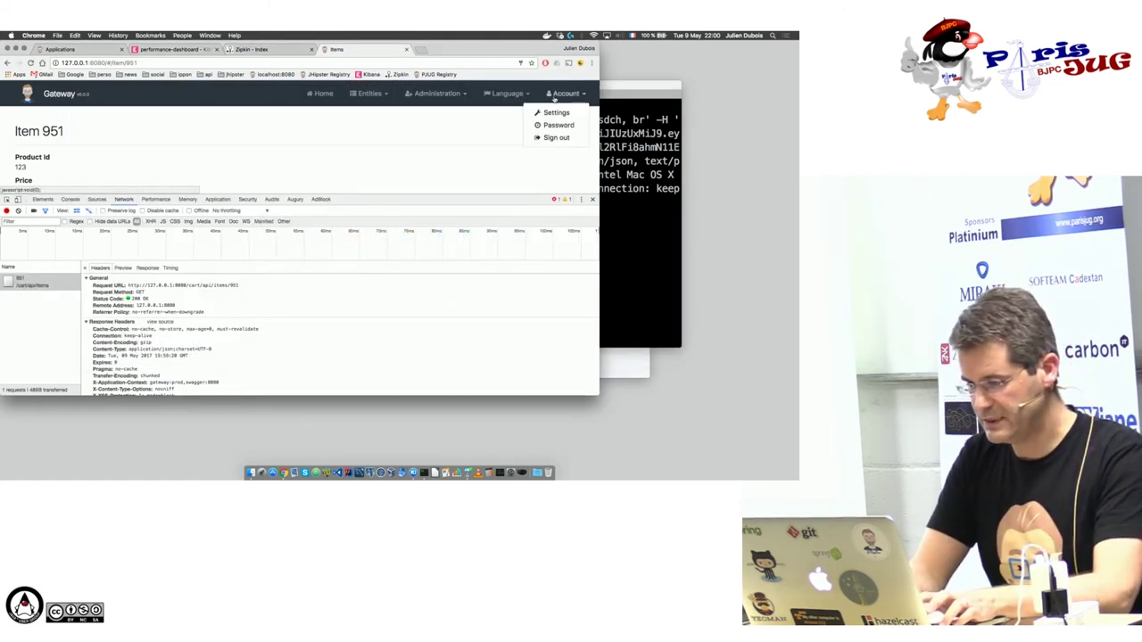
pyautogui.press('super+alt+i')
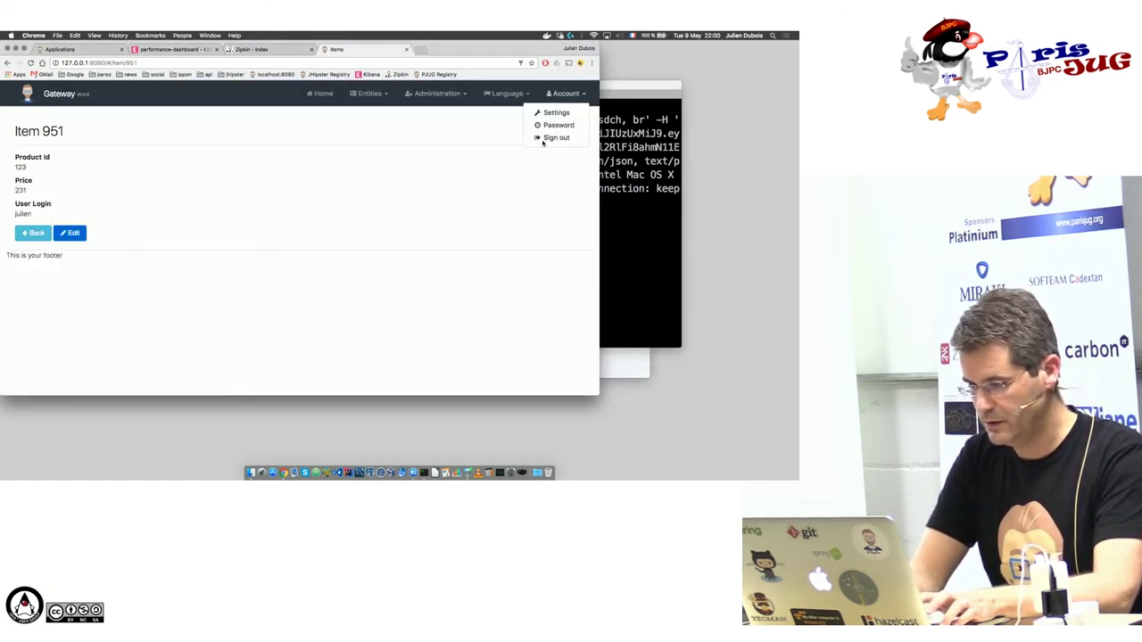
pyautogui.click(506, 92)
pyautogui.click(435, 93)
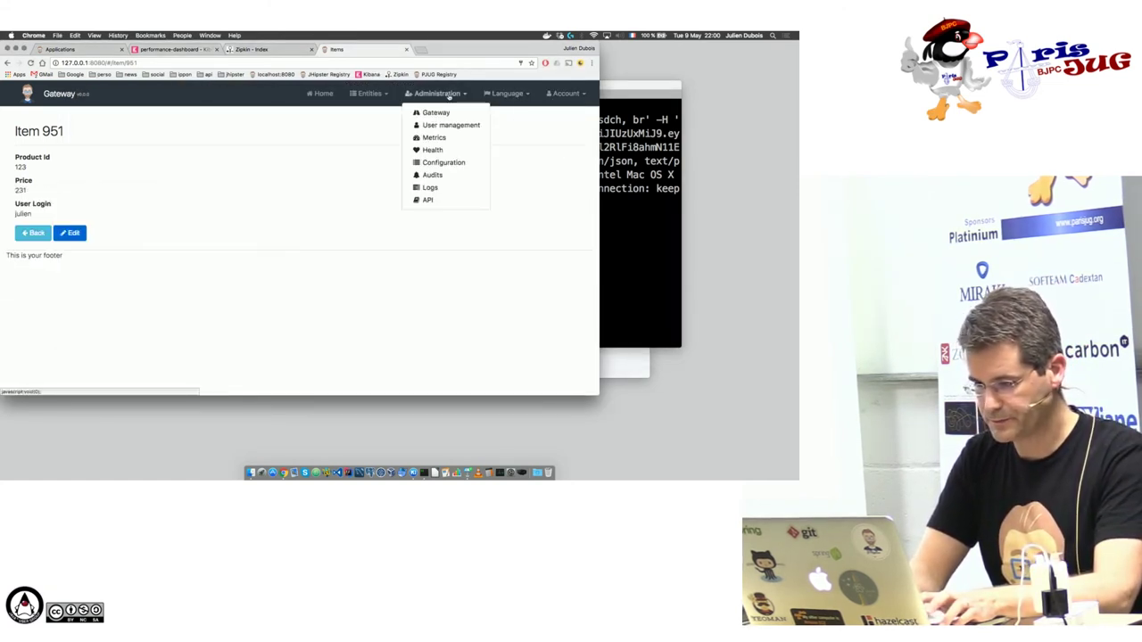
pyautogui.click(428, 201)
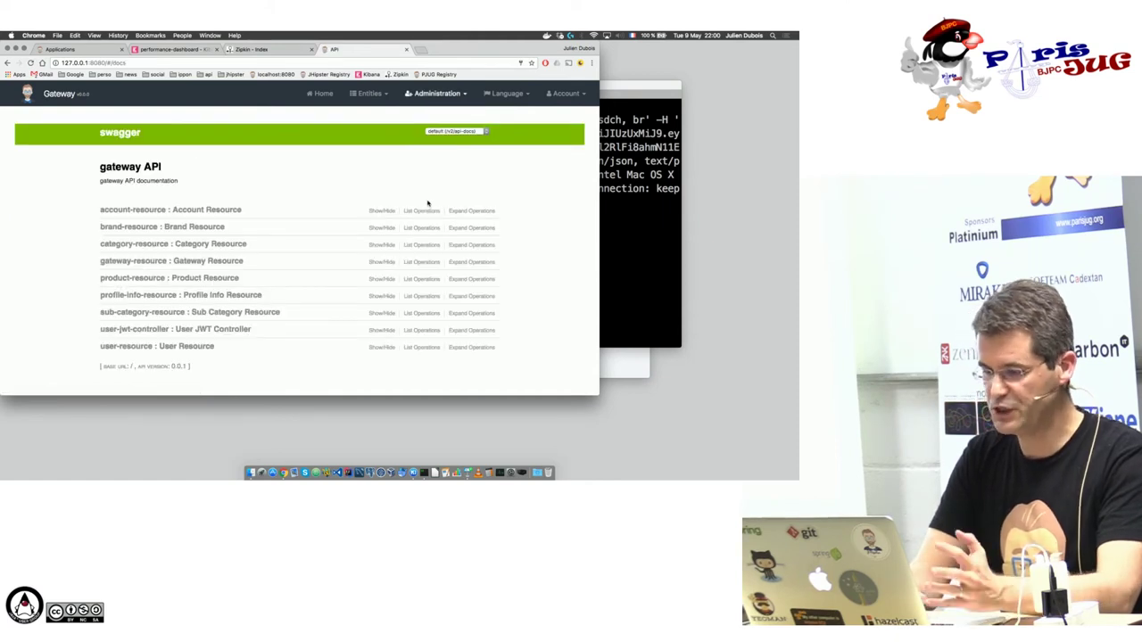
# - Select the cart service's API documentation and list the item-resource operations
pyautogui.click(455, 132)
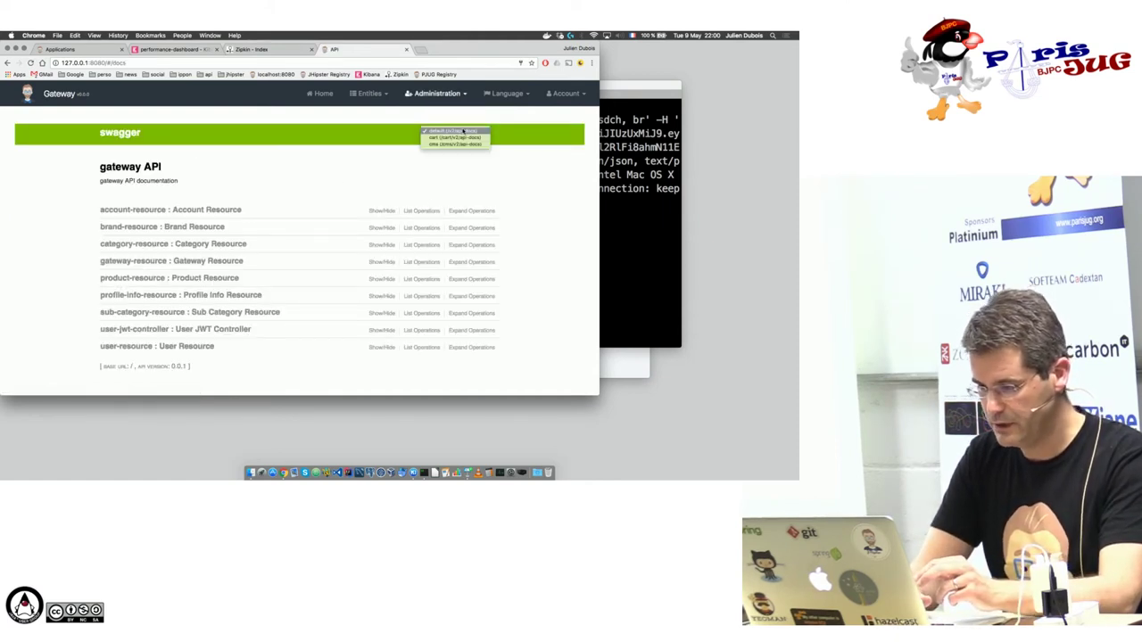
pyautogui.click(454, 138)
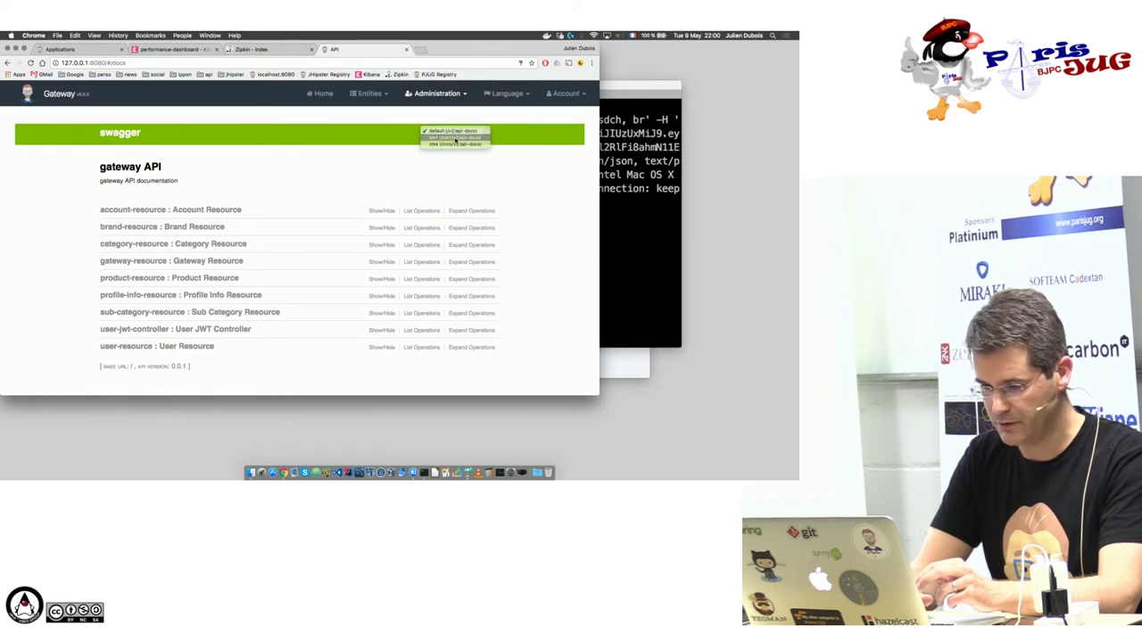
pyautogui.click(390, 212)
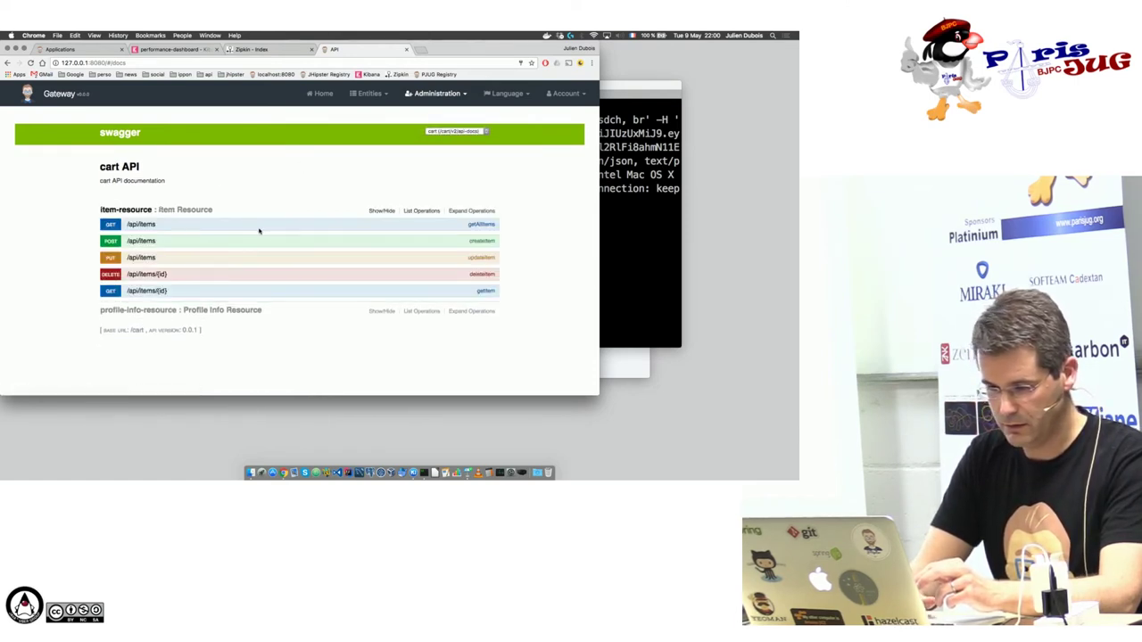
# - Try out the getAllItems operation on /api/items and examine its response
pyautogui.click(478, 225)
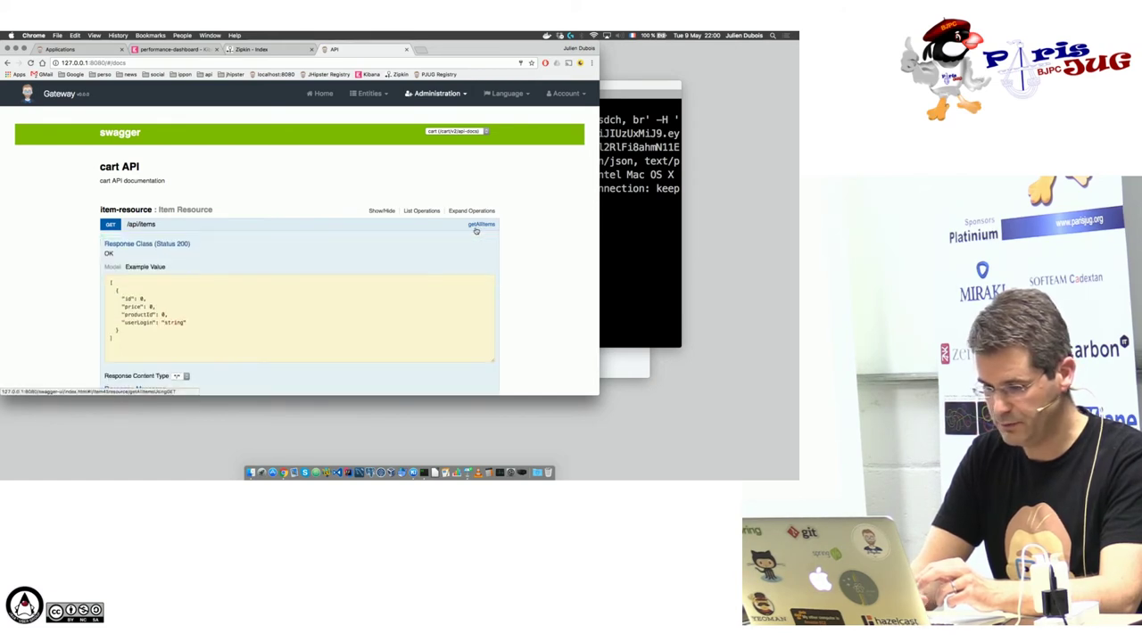
pyautogui.scroll(-5, 349, 249)
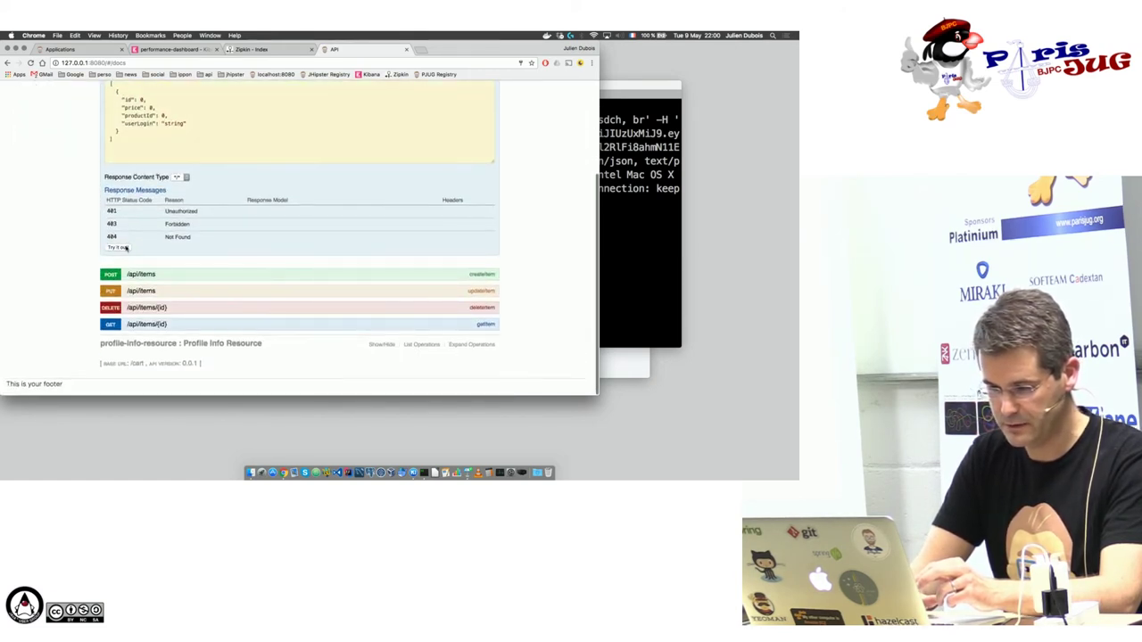
pyautogui.click(118, 246)
pyautogui.scroll(-3, 252, 259)
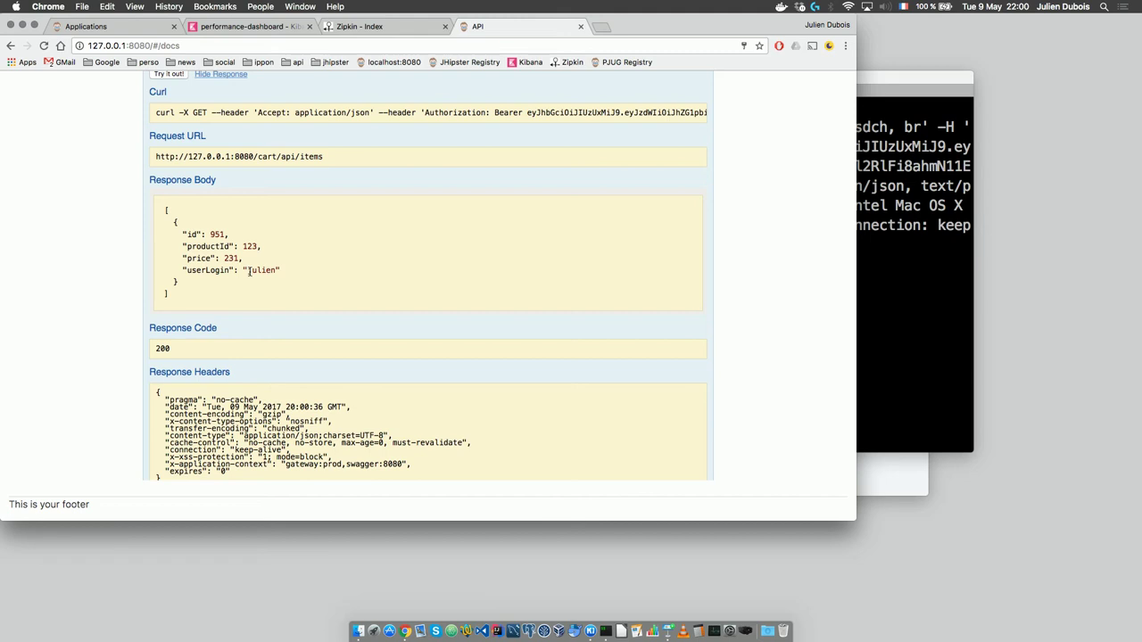
# - Switch to iTerm2 and recall and run docker-compose scale cart-app=3 from the shell history in the docker folder's session
pyautogui.click(883, 227)
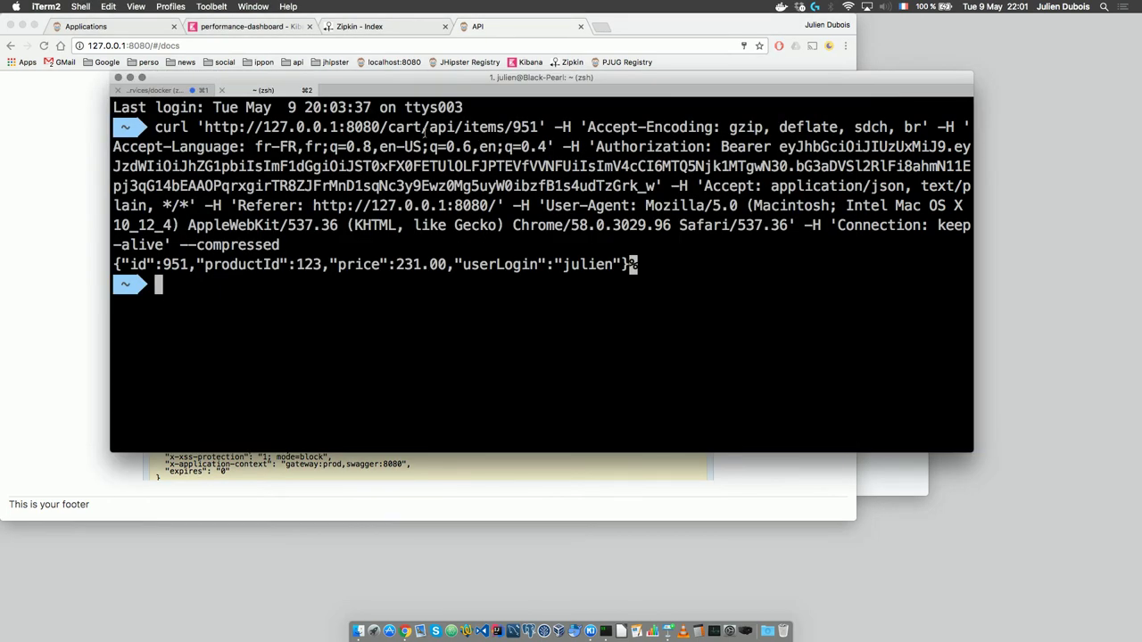
pyautogui.click(148, 90)
pyautogui.hotkey('ctrl', 'r')
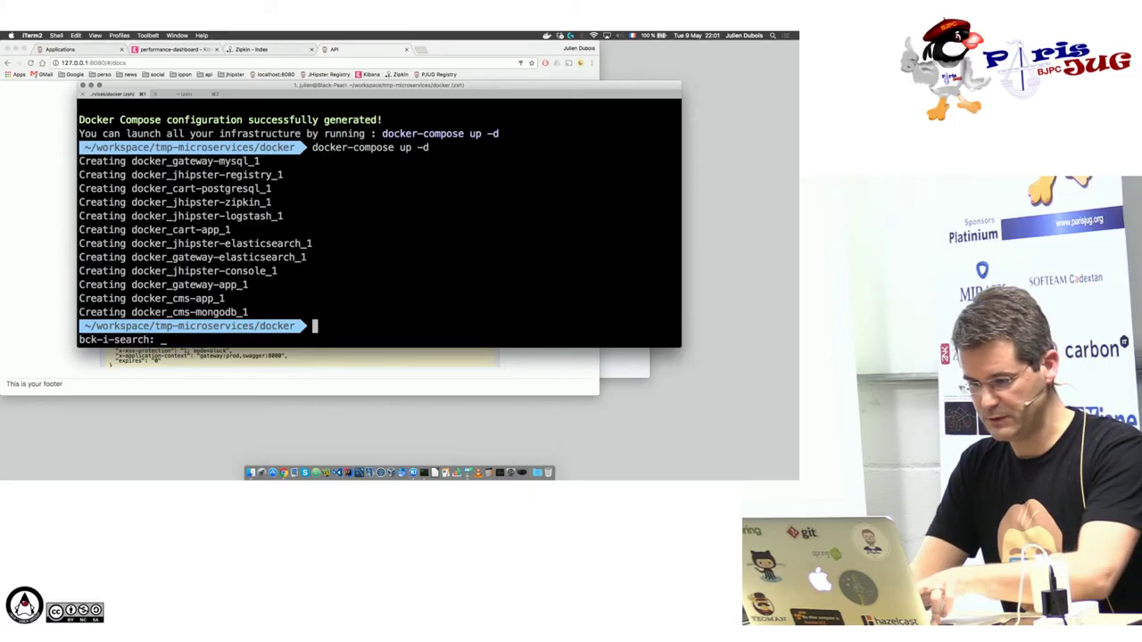
pyautogui.write('cur')
pyautogui.press('BackSpace')
pyautogui.press('BackSpace')
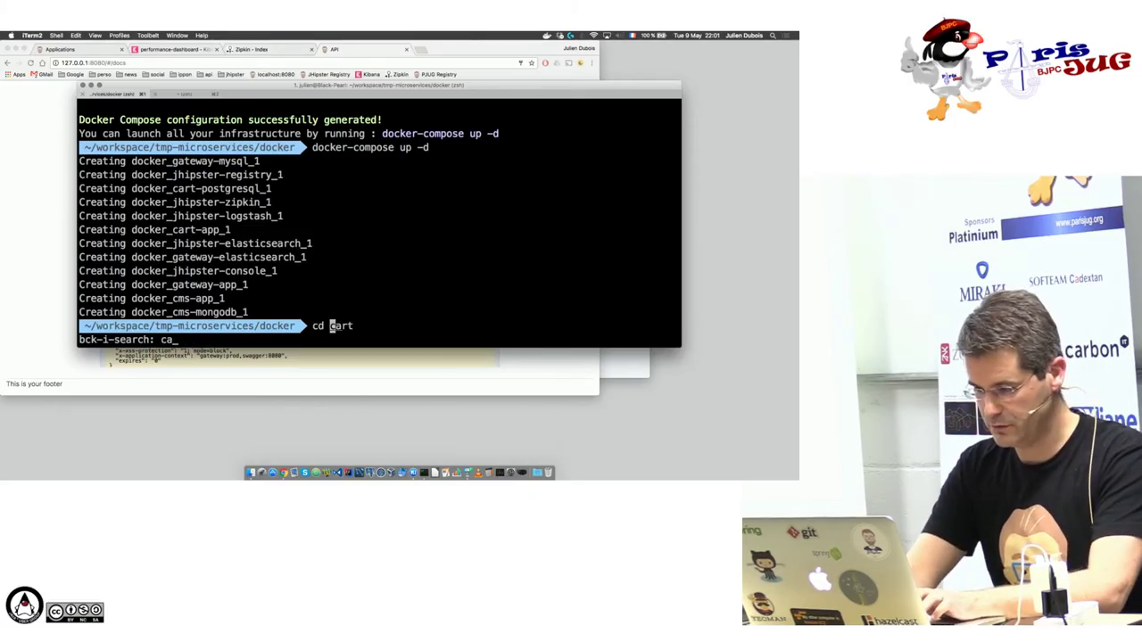
pyautogui.write('sc')
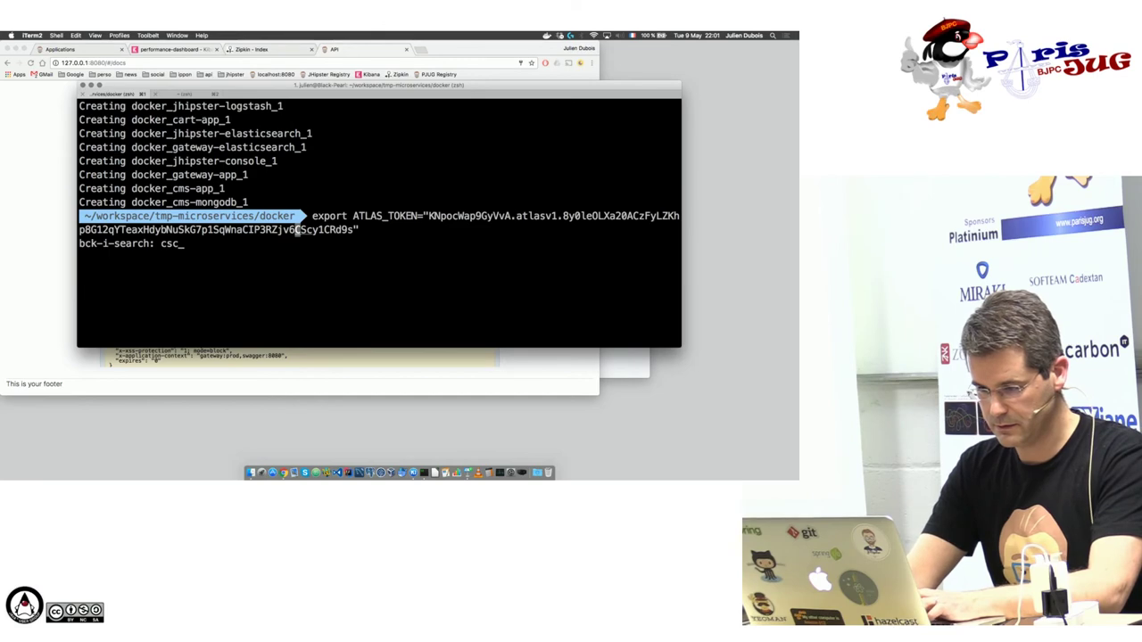
pyautogui.press('BackSpace')
pyautogui.press('BackSpace')
pyautogui.press('BackSpace')
pyautogui.write('sca')
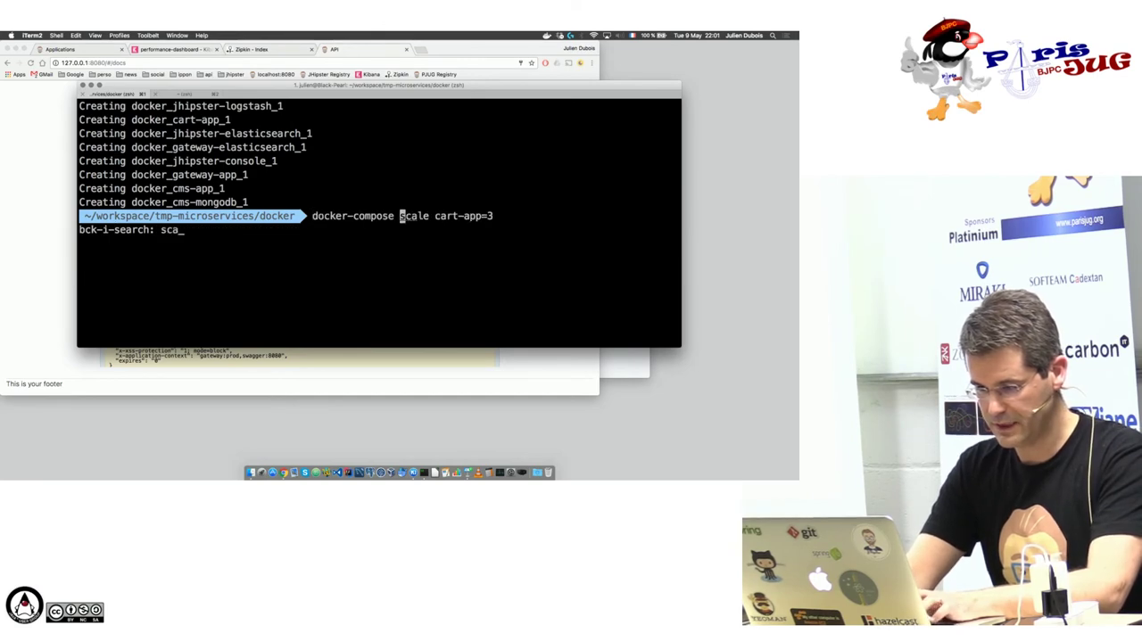
pyautogui.press('Return')
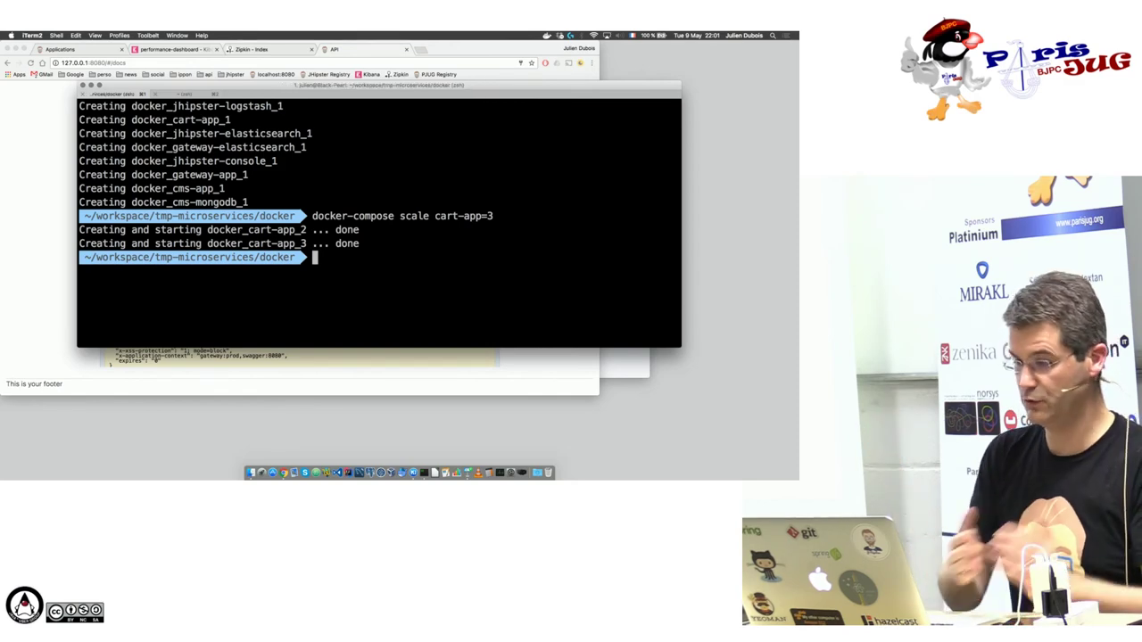
# - Switch to Kitematic and examine the logs of the docker_cart-app_1, docker_cart-app_2 and docker_cart-app_3 containers
pyautogui.press('super+Tab')
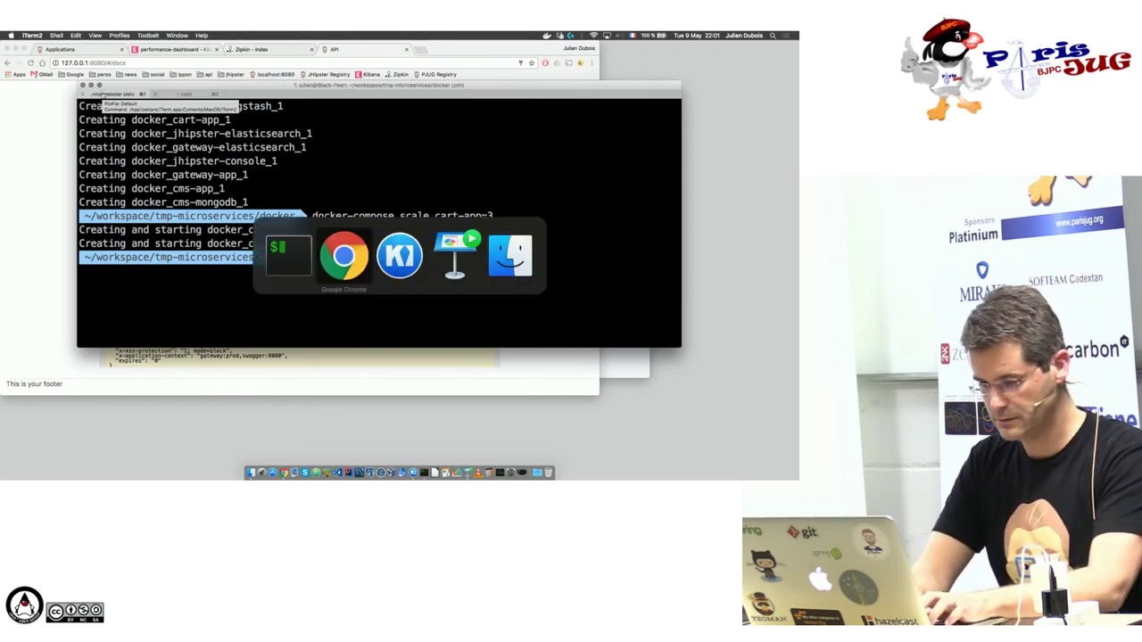
pyautogui.press('super+Tab')
pyautogui.press('super+Tab')
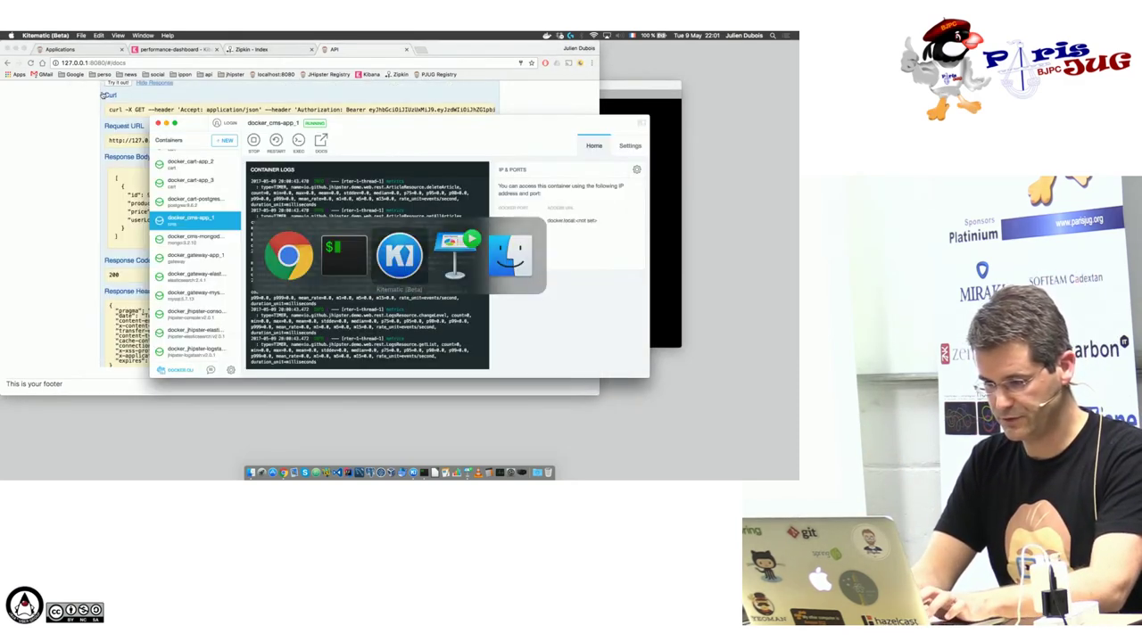
pyautogui.scroll(-2, 176, 219)
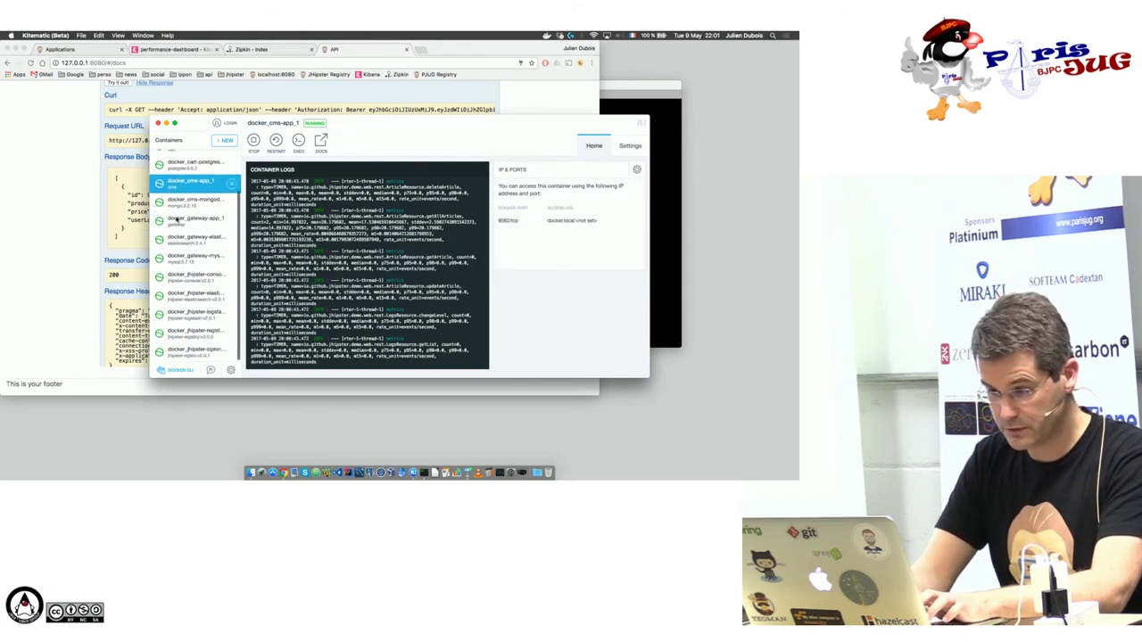
pyautogui.scroll(3, 179, 223)
pyautogui.click(191, 174)
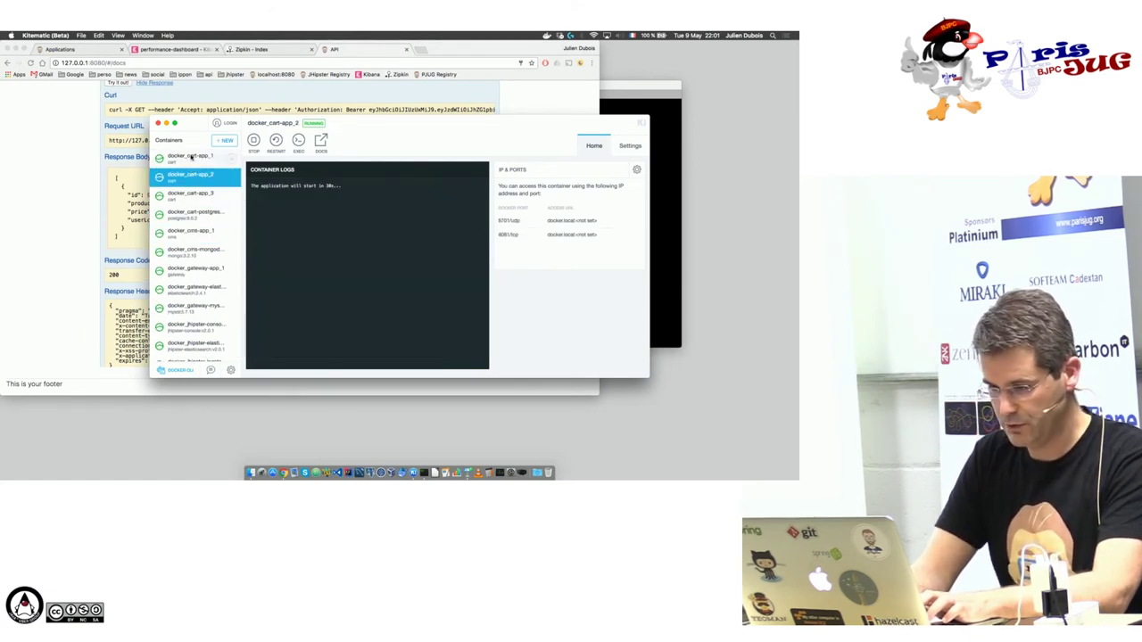
pyautogui.click(191, 158)
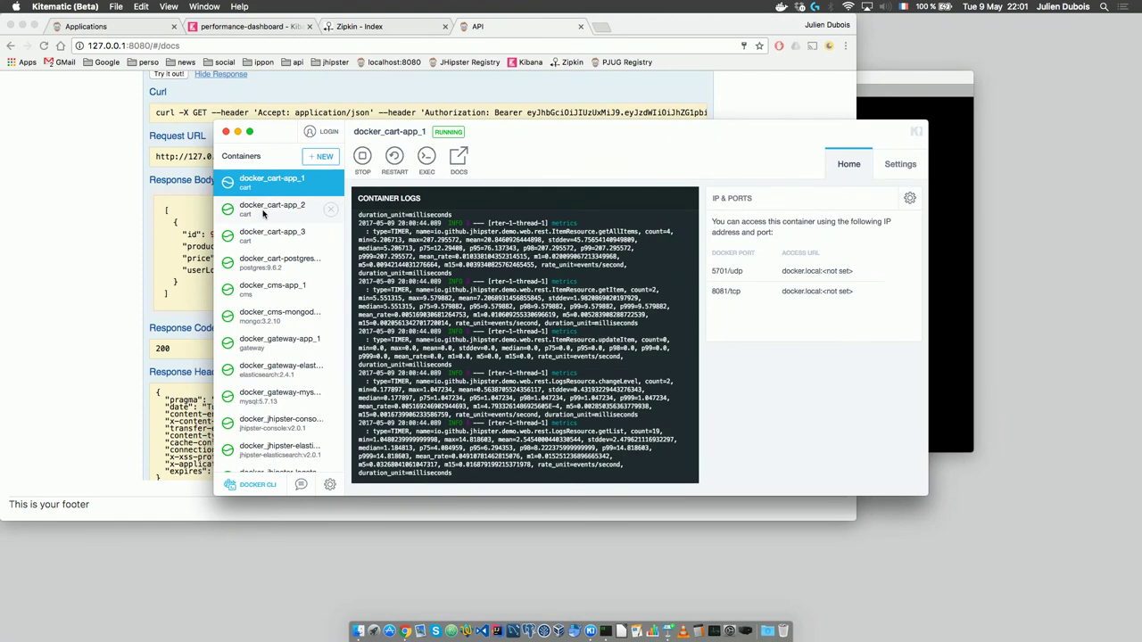
pyautogui.click(265, 204)
pyautogui.click(265, 232)
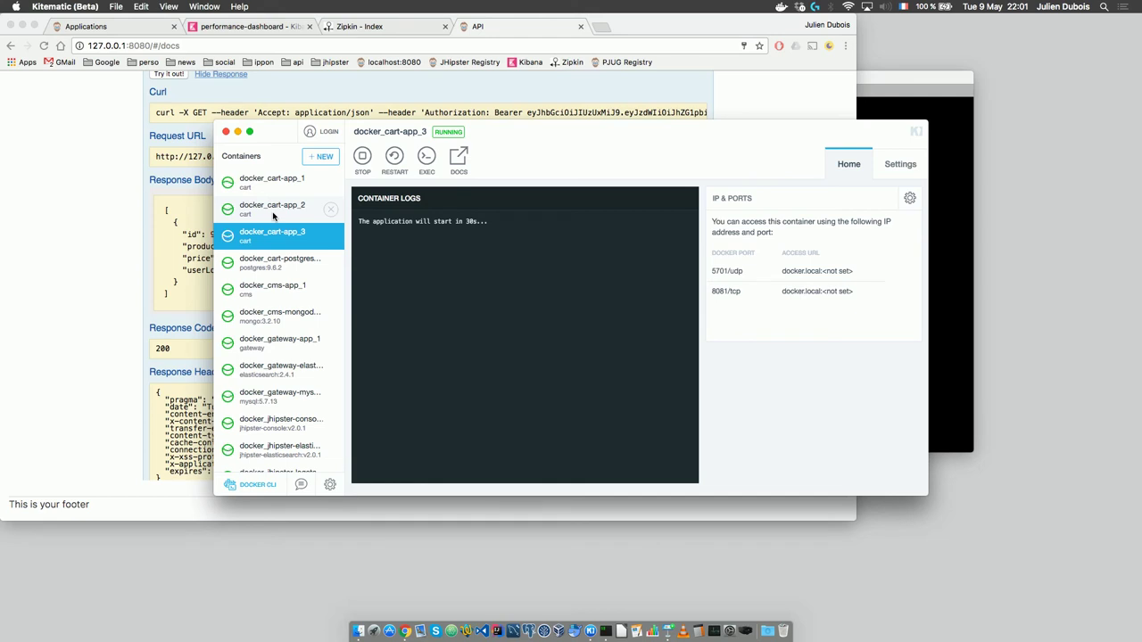
# - Switch to Chrome, check the cart instances in the JHipster Registry and open the gateway's current routes
pyautogui.click(126, 33)
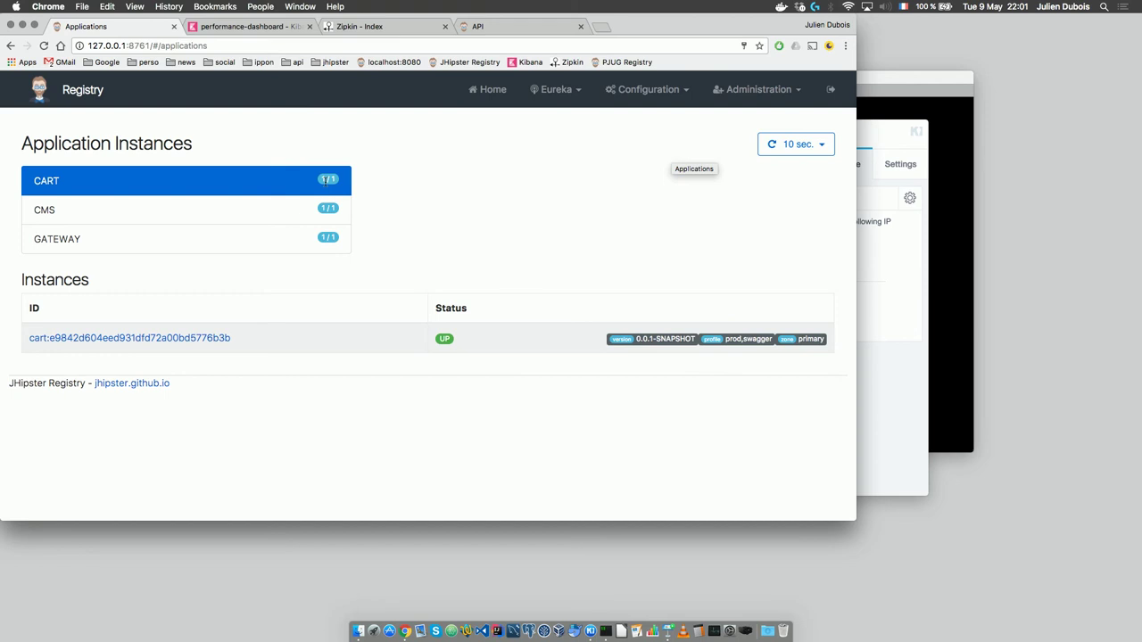
pyautogui.click(505, 28)
pyautogui.scroll(3, 357, 161)
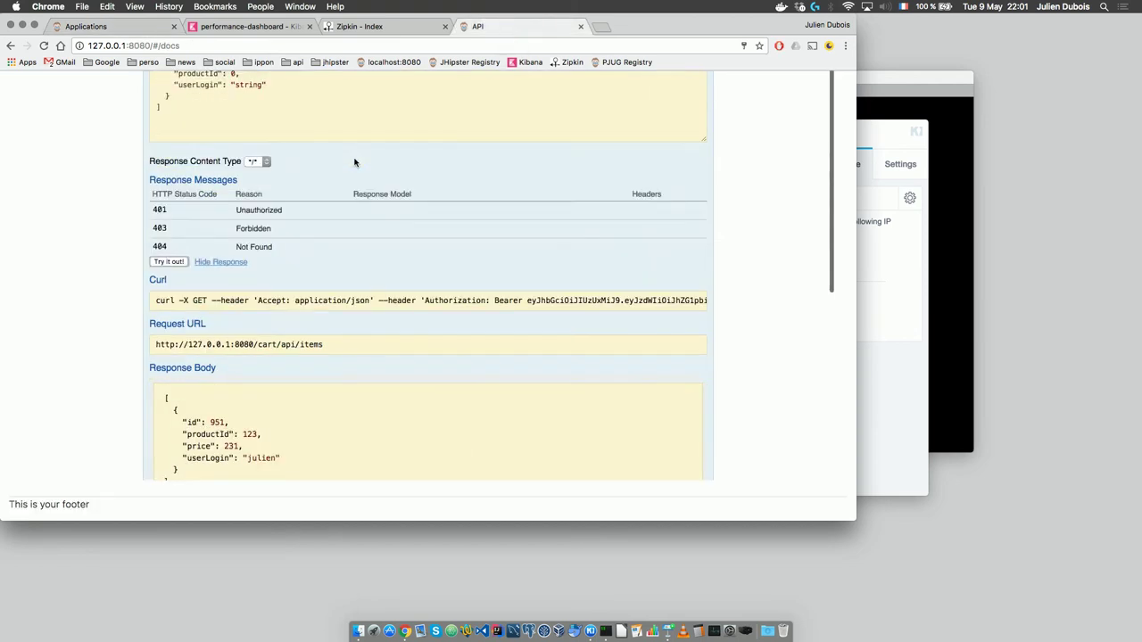
pyautogui.scroll(5, 354, 161)
pyautogui.click(625, 89)
pyautogui.click(612, 188)
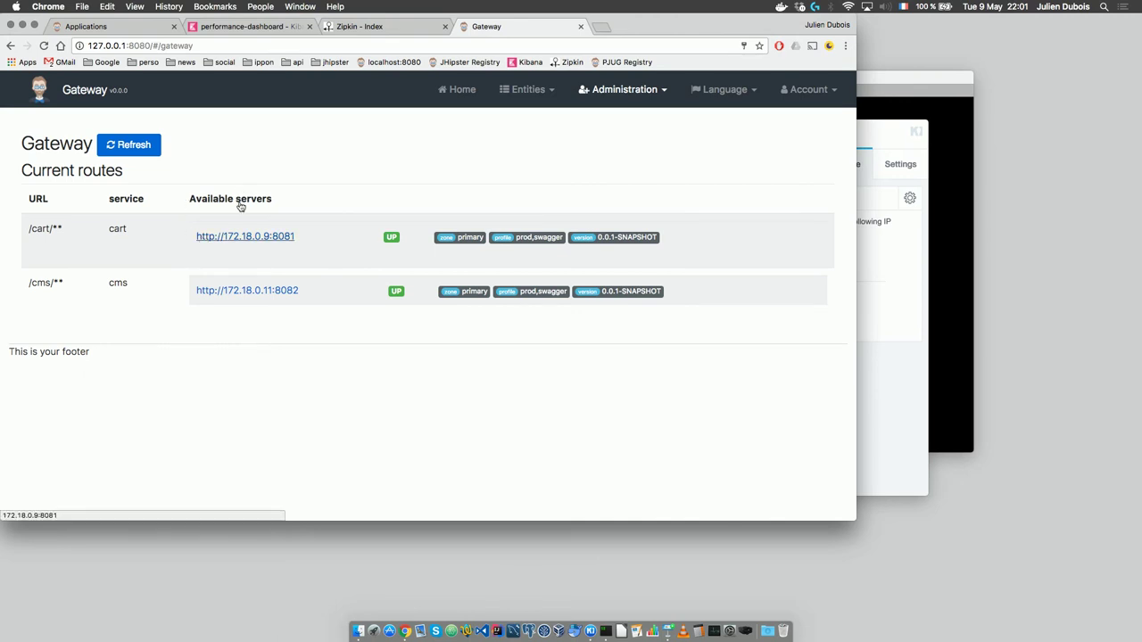
# - Switch to Kitematic and follow the startup logs of docker_cart-app_3 and docker_cart-app_2
pyautogui.click(856, 134)
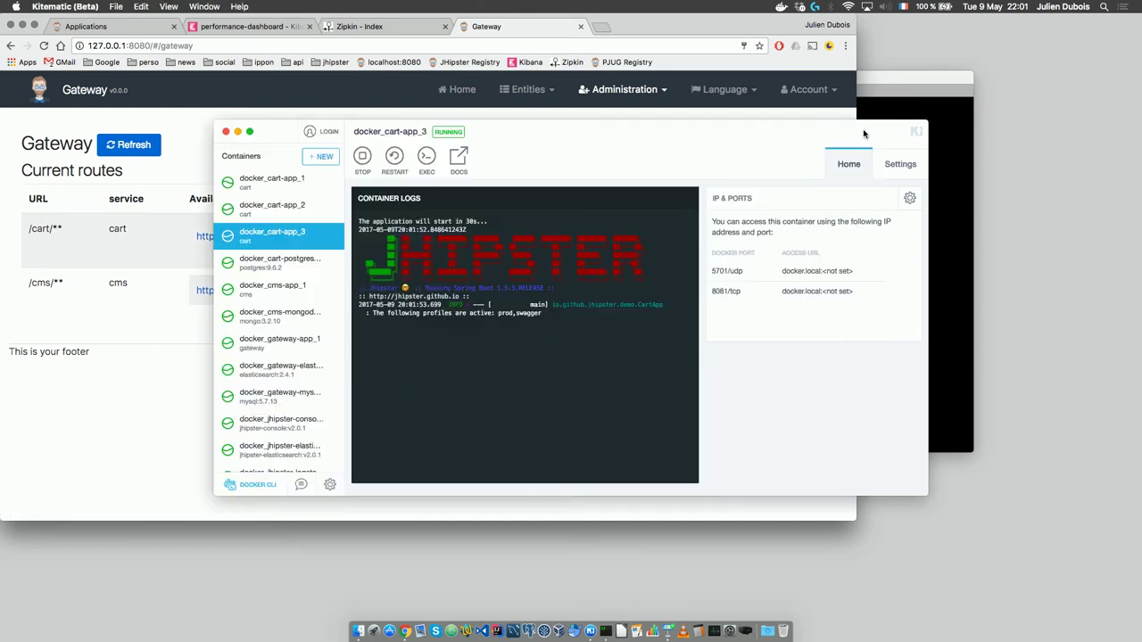
pyautogui.click(273, 216)
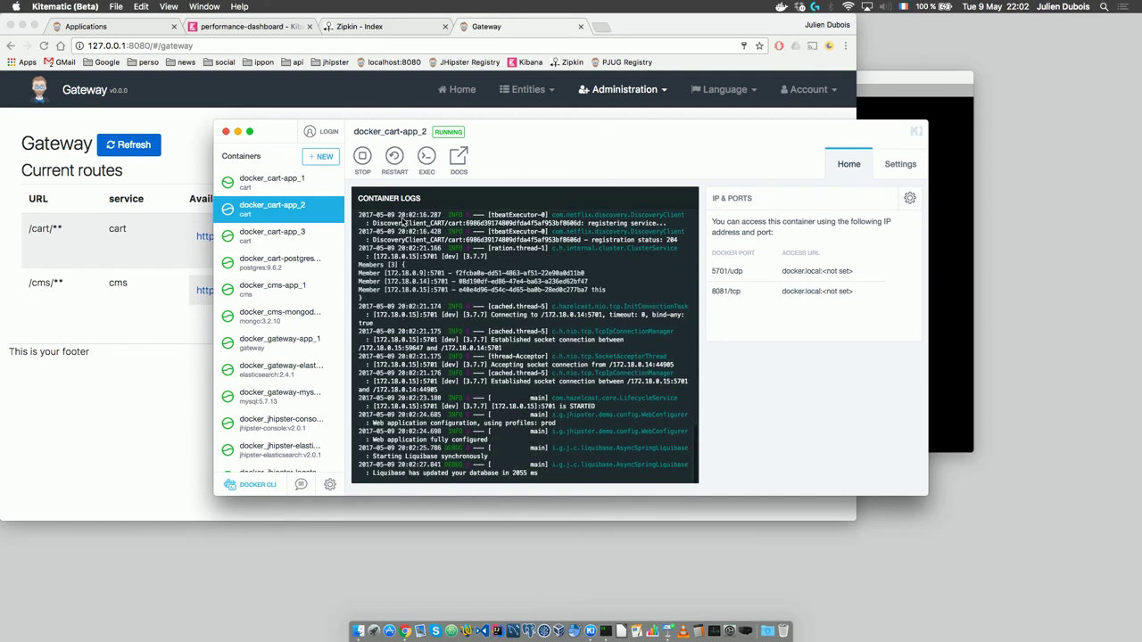
# - Switch to iTerm2 and rerun the previous cURL request to /cart/api/items/951 five times in the second session
pyautogui.click(924, 75)
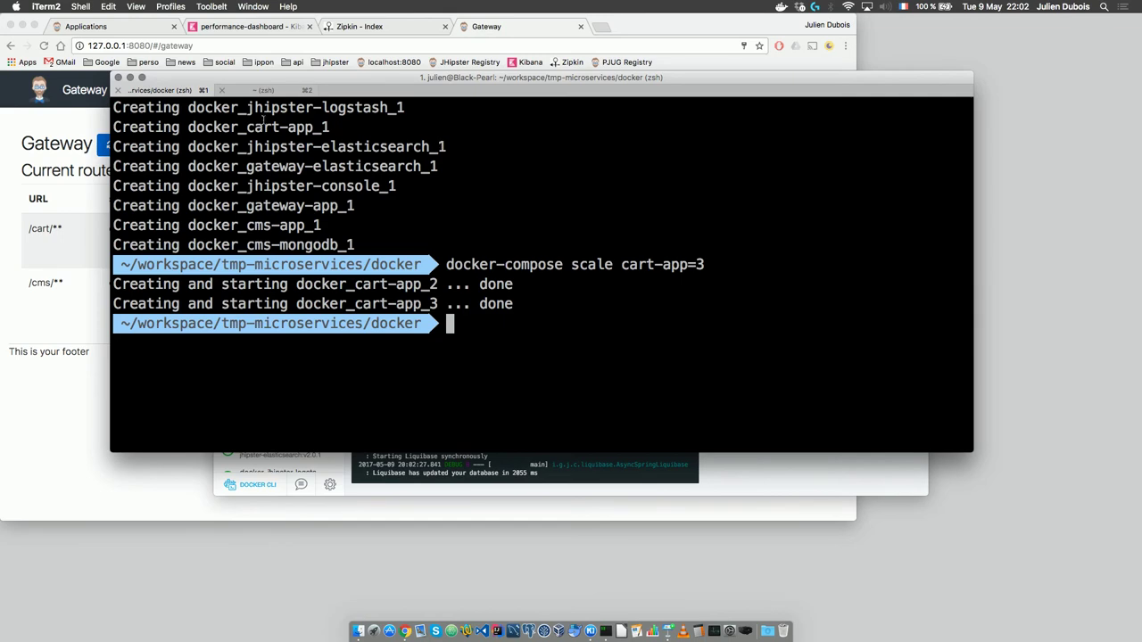
pyautogui.click(264, 90)
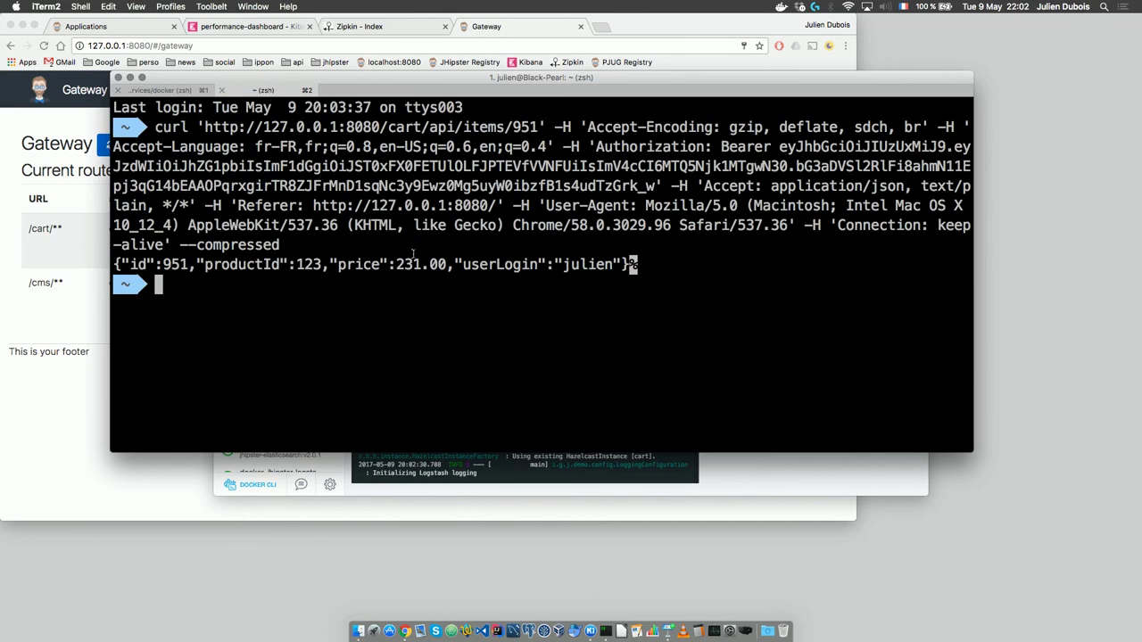
pyautogui.press('Up')
pyautogui.press('Return')
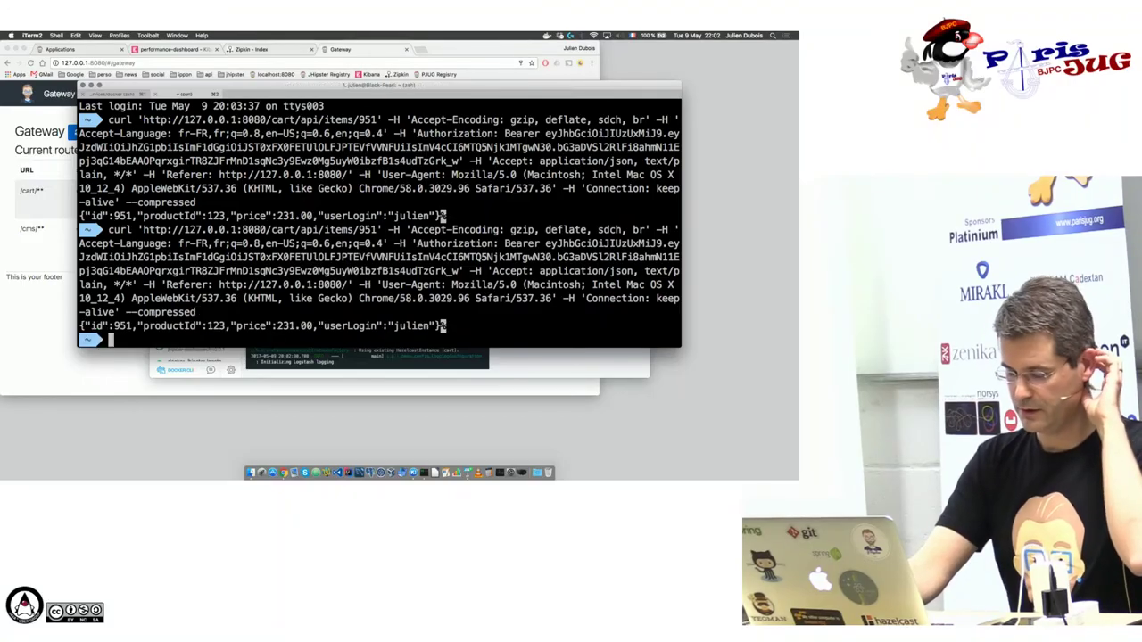
pyautogui.press('Up')
pyautogui.press('Return')
pyautogui.press('Up')
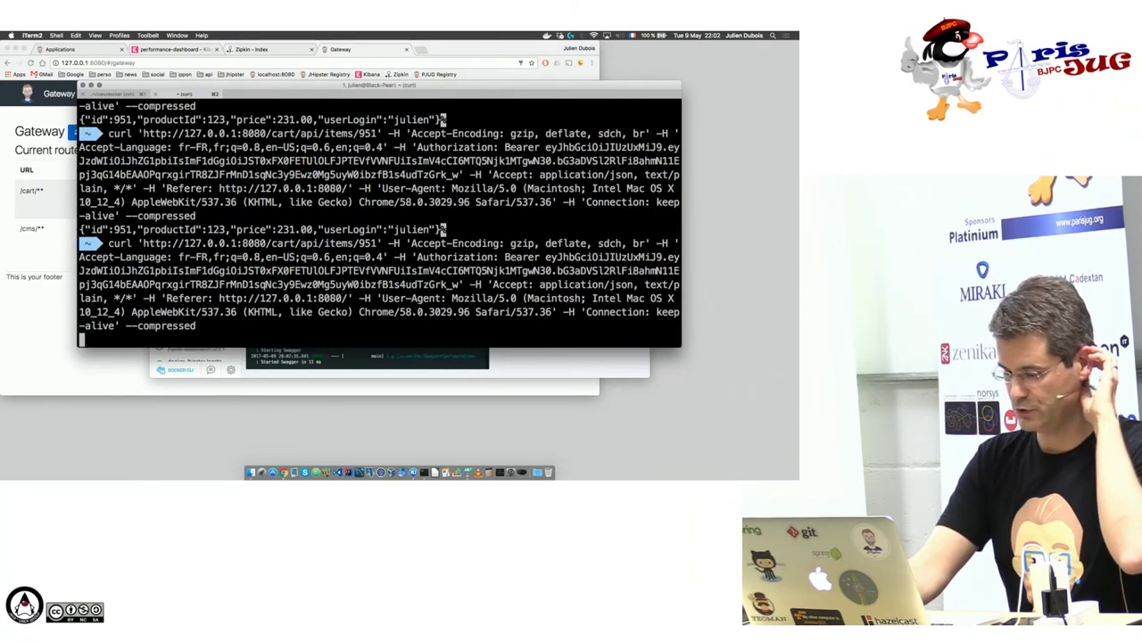
pyautogui.press('Return')
pyautogui.press('Up')
pyautogui.press('Return')
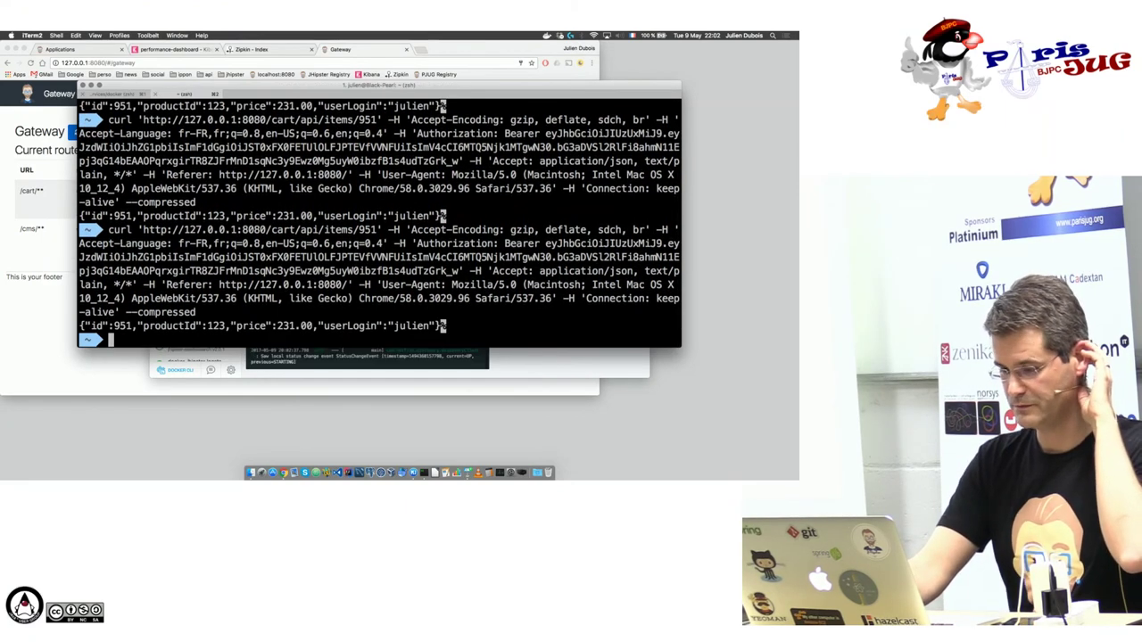
pyautogui.press('Up')
pyautogui.press('Return')
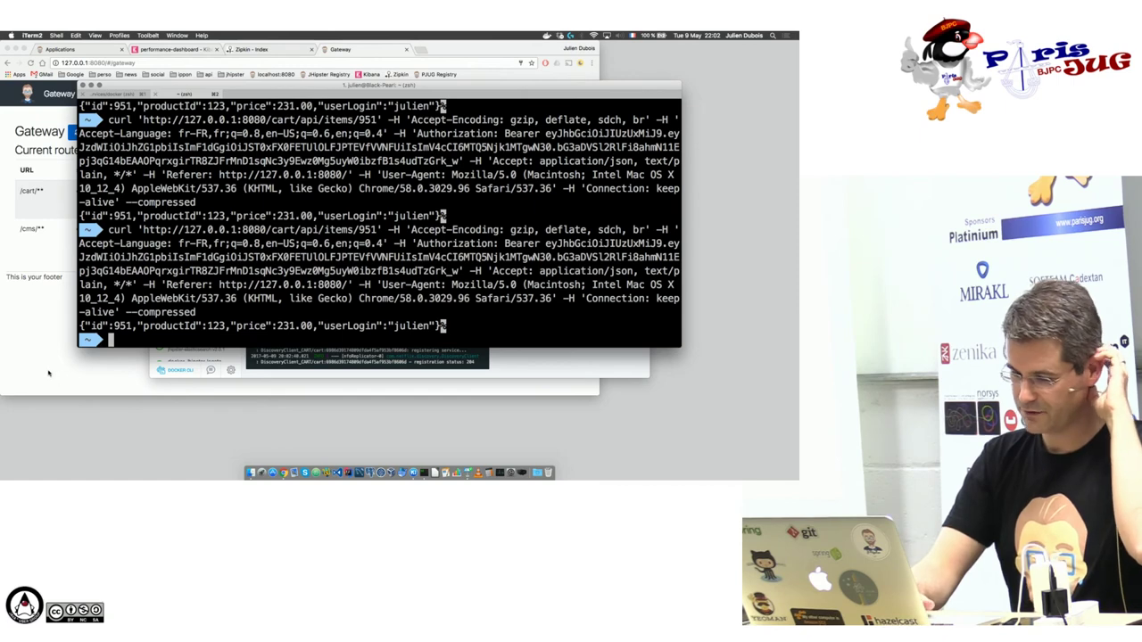
# - Switch to Chrome, check the registry's cart instances and refresh the gateway's current routes
pyautogui.click(49, 373)
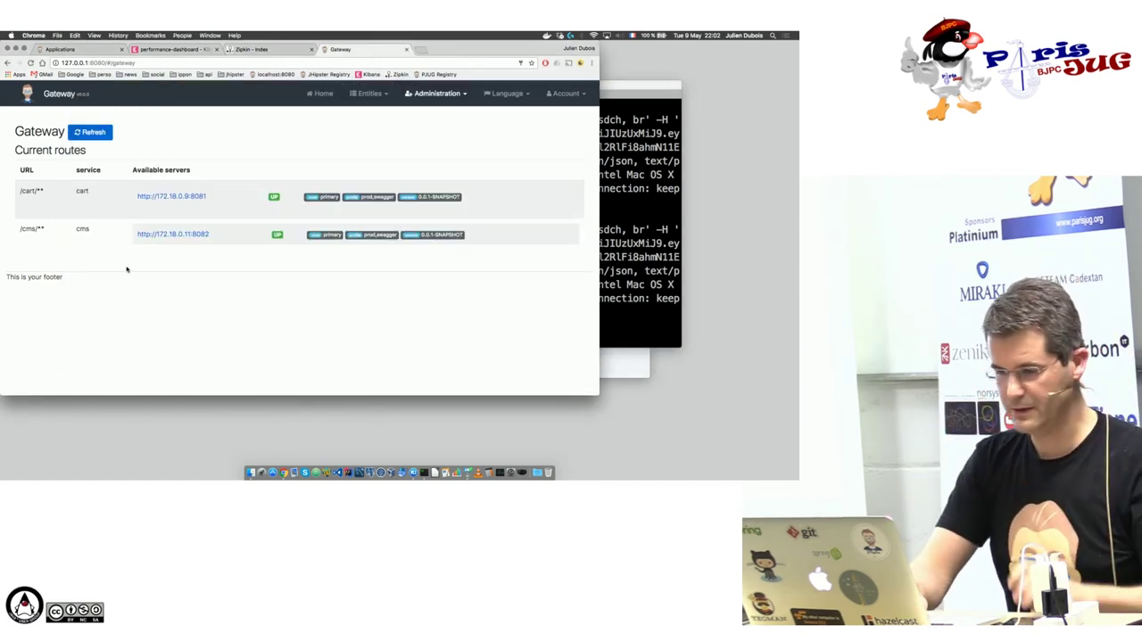
pyautogui.click(54, 49)
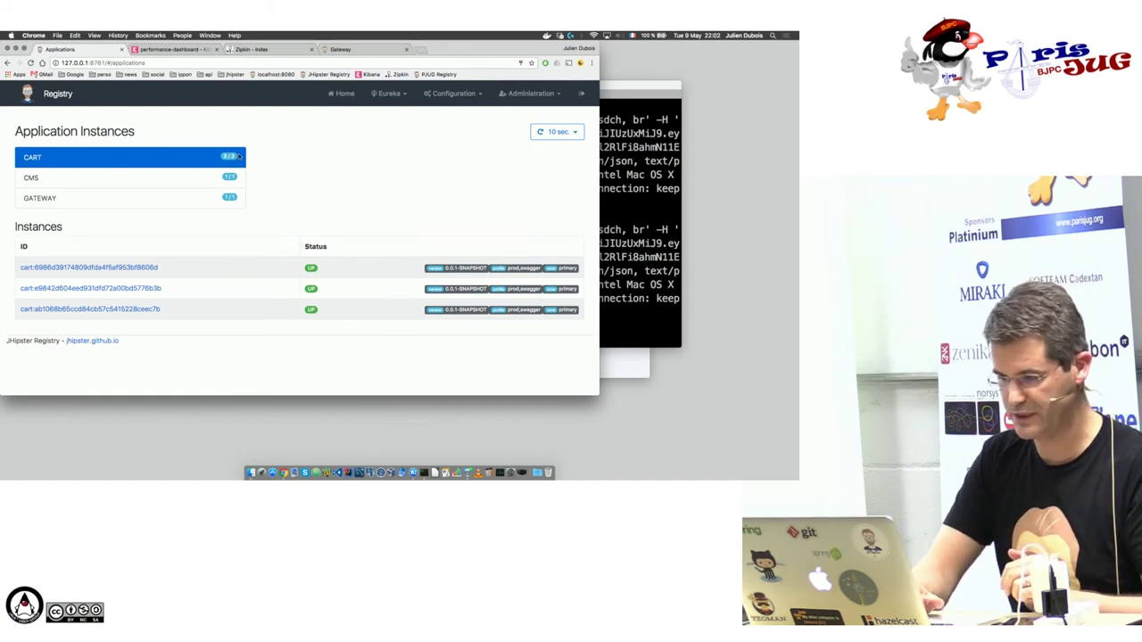
pyautogui.click(341, 49)
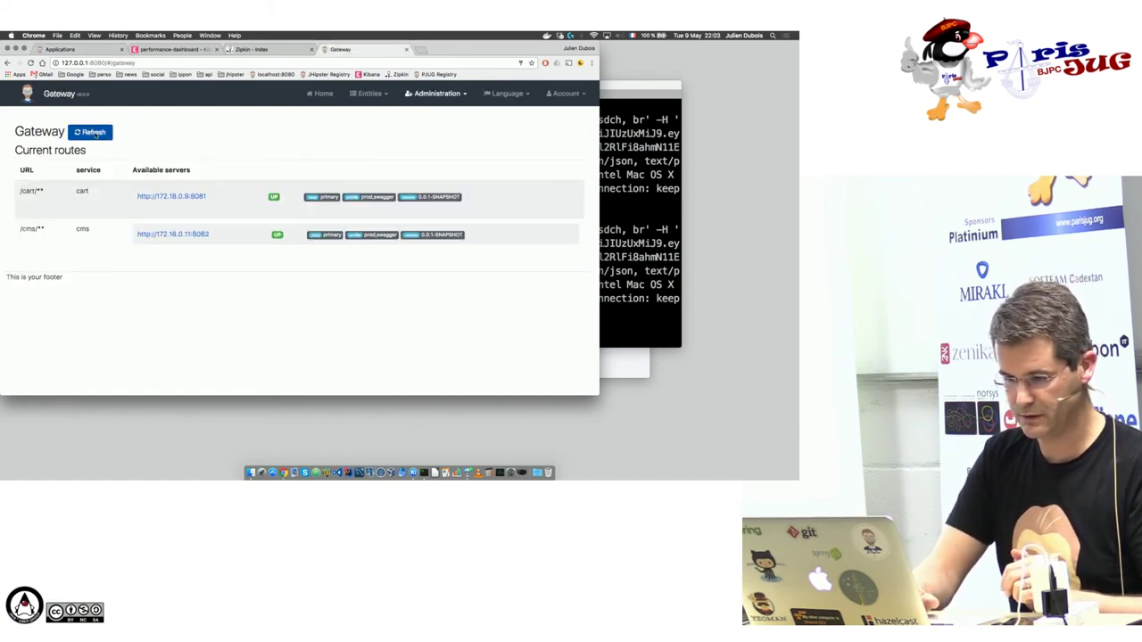
pyautogui.click(94, 134)
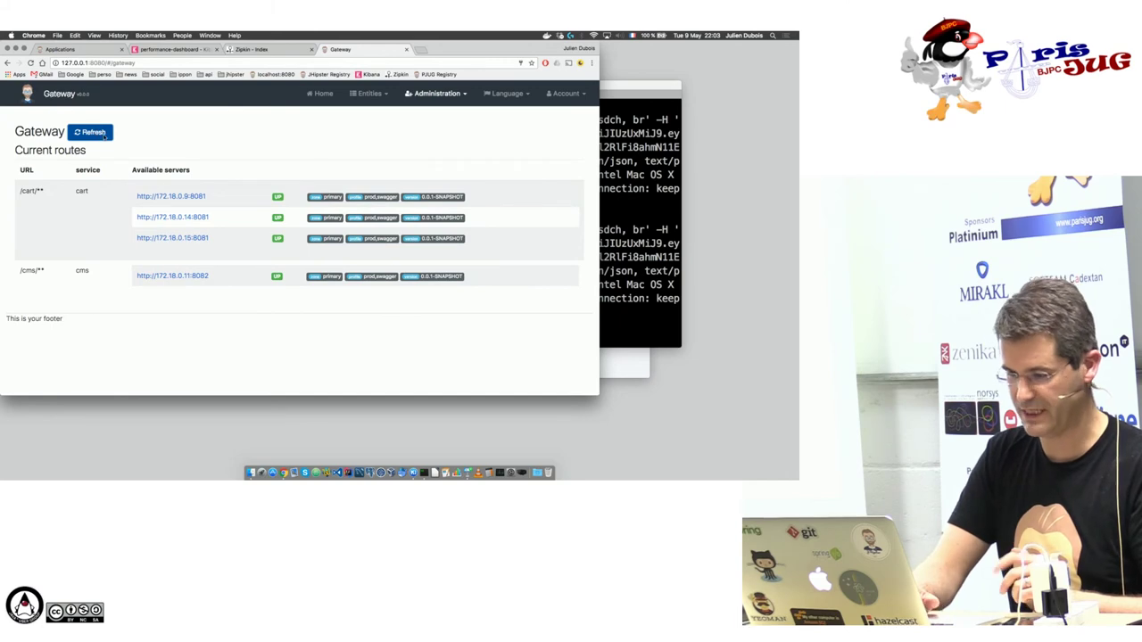